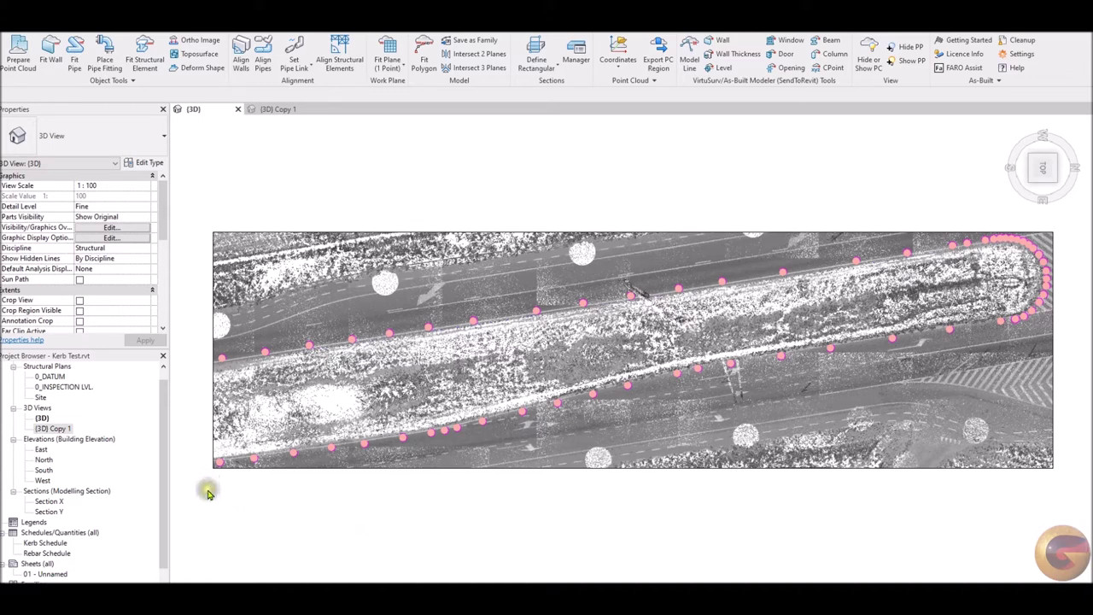
Orbit and pan the point cloud to inspect the road lines and the island's rounded end.
drag(210, 495, 374, 405)
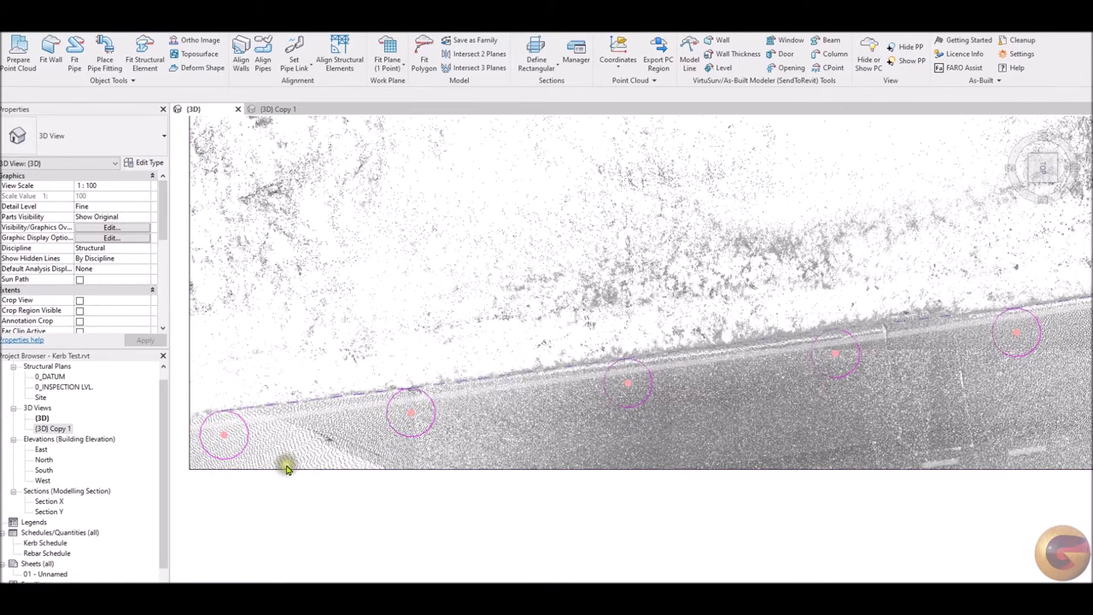
scroll(286, 465, up, 2)
scroll(468, 521, down, 1)
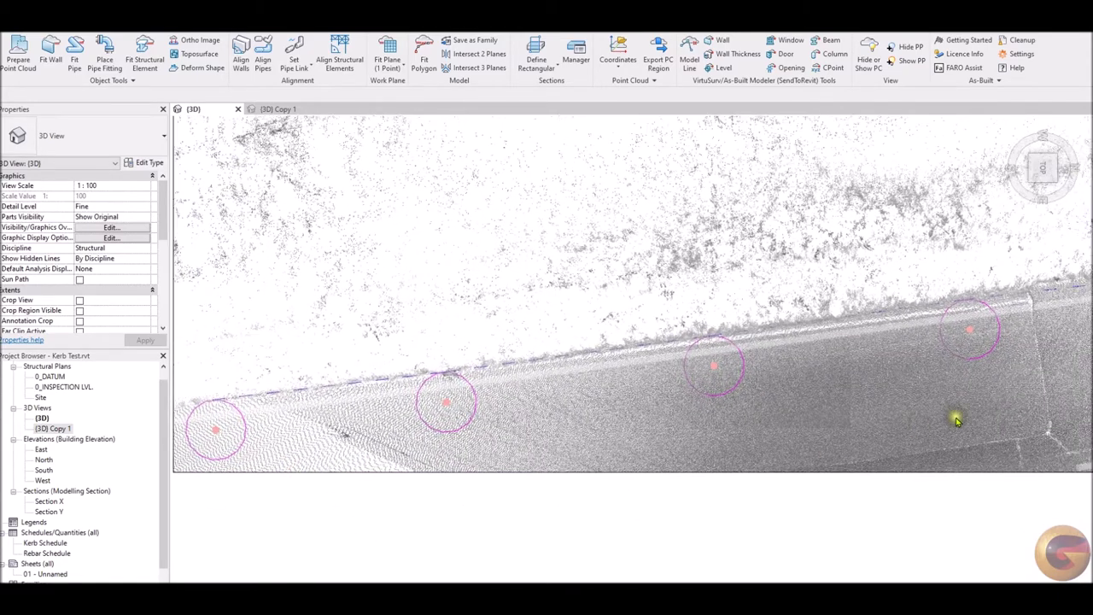
shift+middle_drag(1045, 401, 920, 413)
shift+middle_drag(1038, 414, 546, 464)
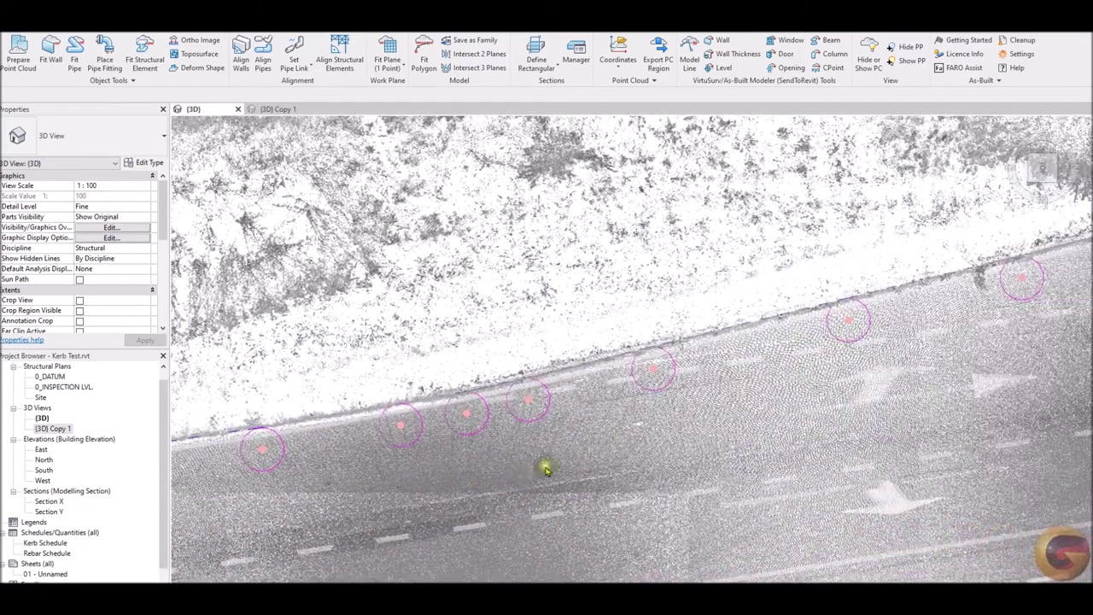
shift+middle_drag(1025, 367, 549, 495)
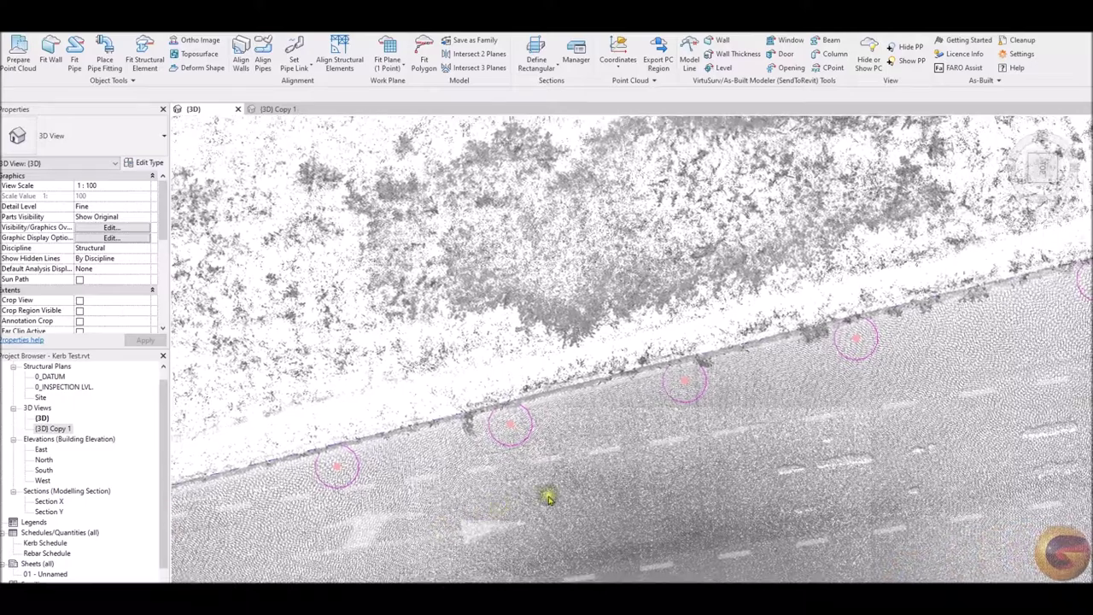
shift+middle_drag(983, 406, 564, 502)
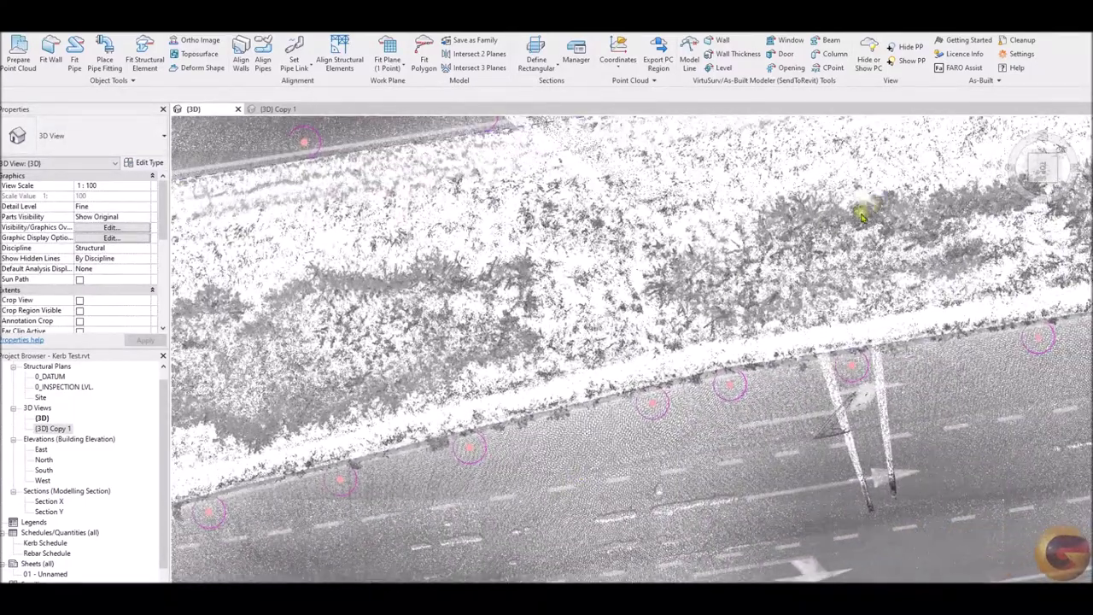
middle_drag(861, 217, 559, 332)
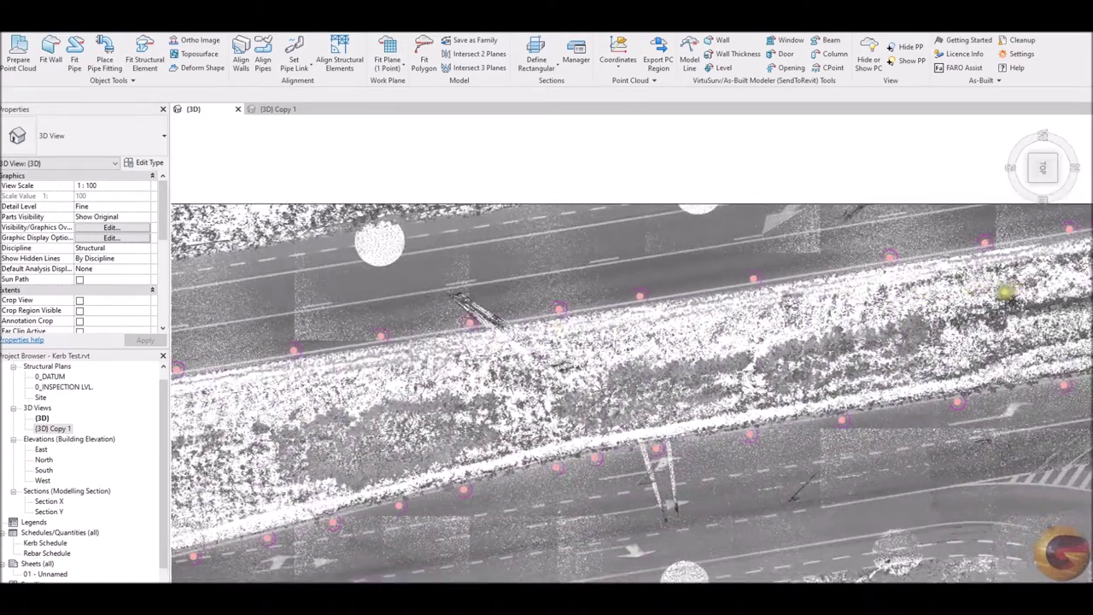
middle_drag(863, 342, 670, 328)
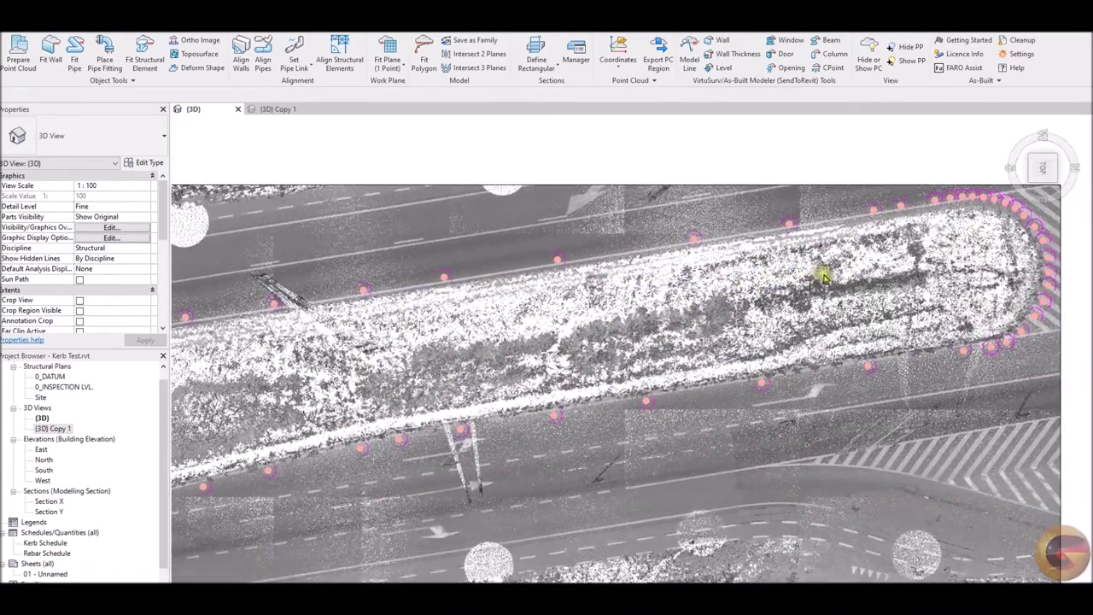
Return to an isometric overview of the road and switch to the {3D} Copy 1 view.
click(1010, 199)
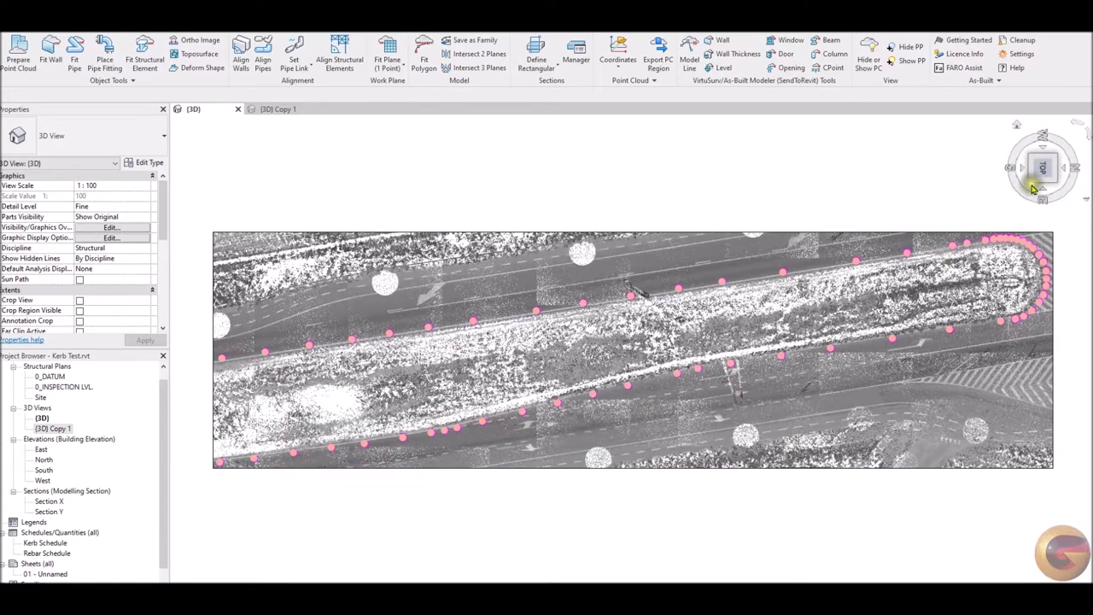
click(1035, 185)
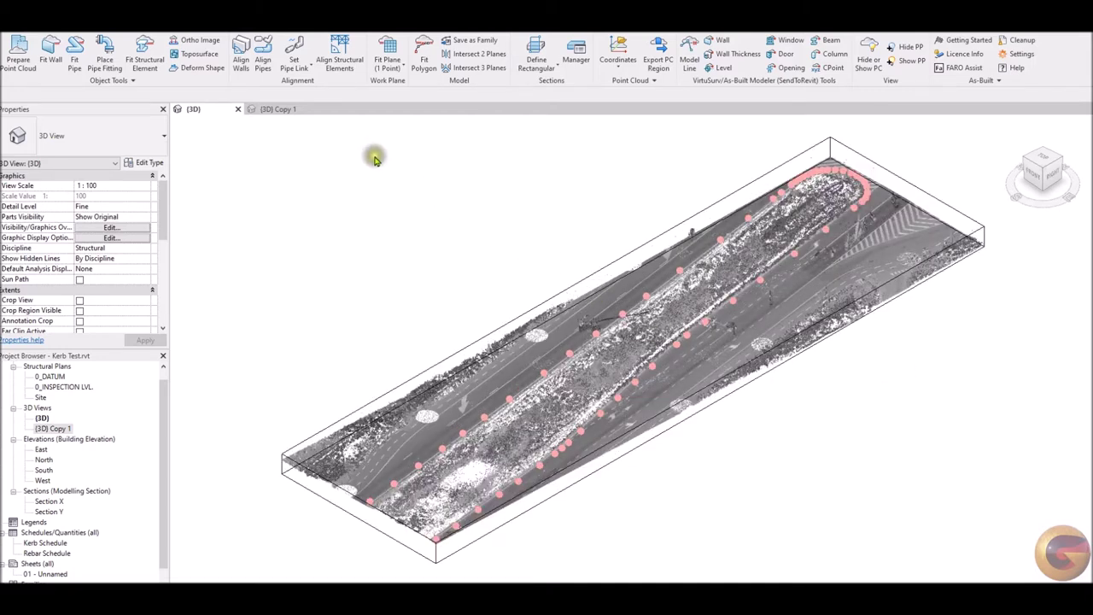
click(281, 110)
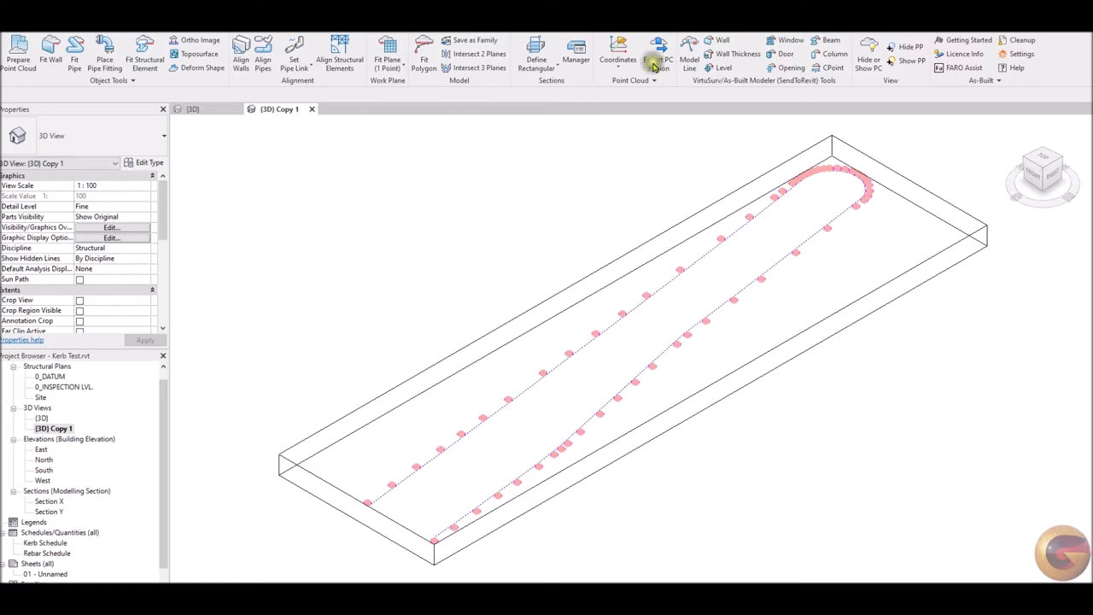
Run the Kerbs add-in with level 0_DATUM and kerb type SP2 along both placeholder lines.
click(673, 31)
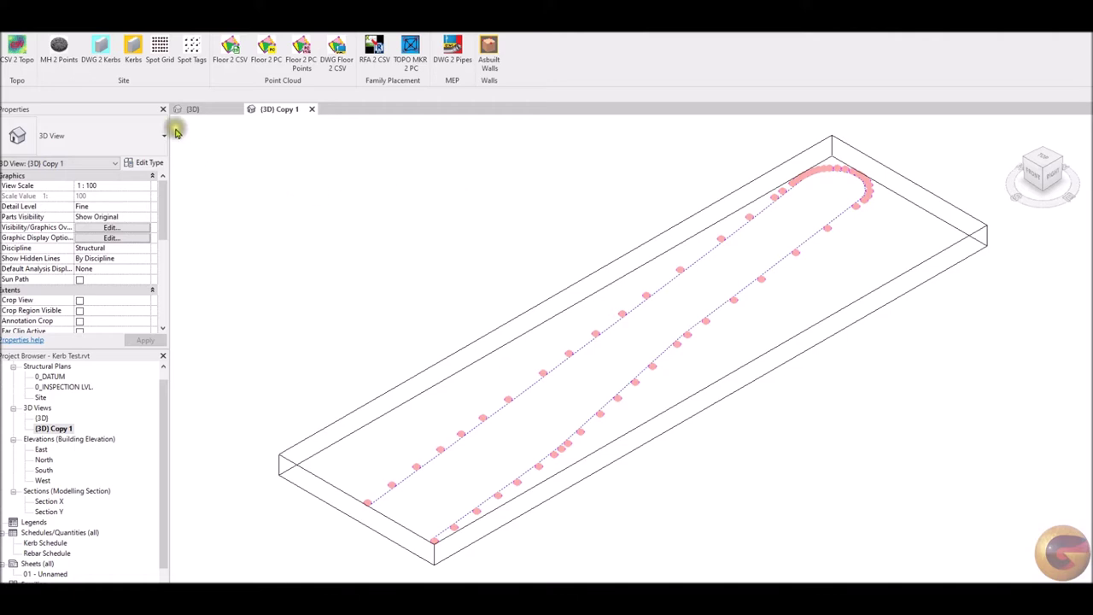
click(134, 55)
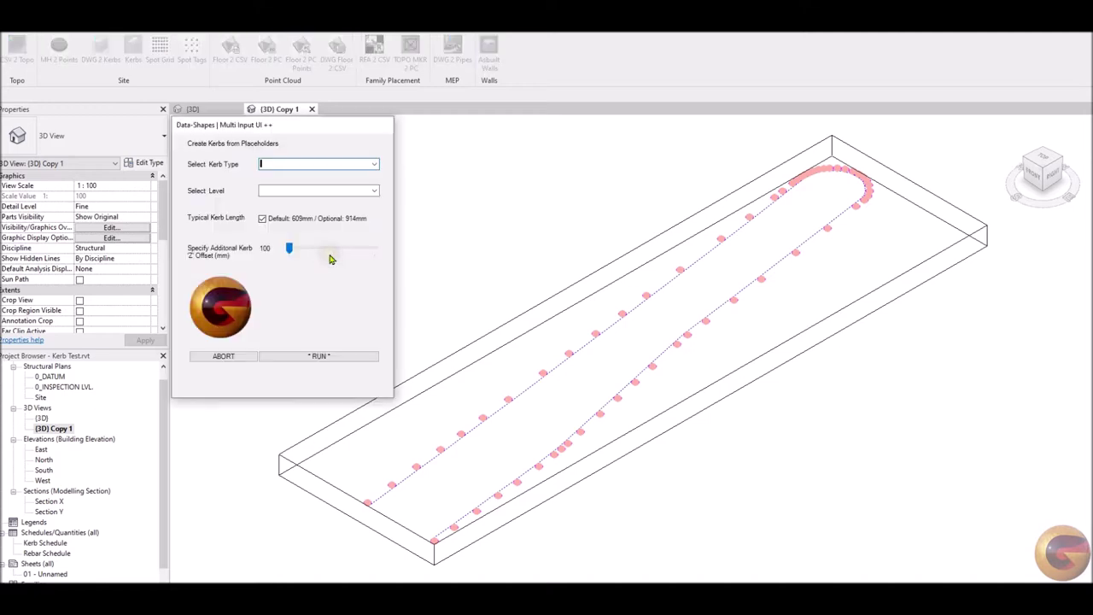
mouse_move(289, 248)
mouse_down()
mouse_move(380, 251)
mouse_move(280, 256)
mouse_up()
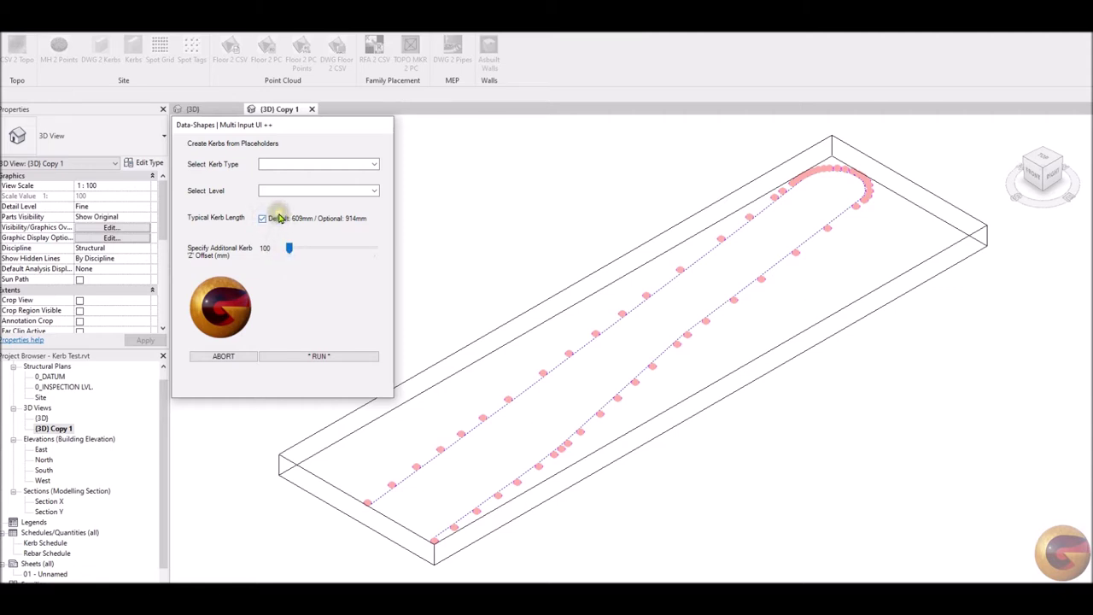
click(375, 191)
click(356, 198)
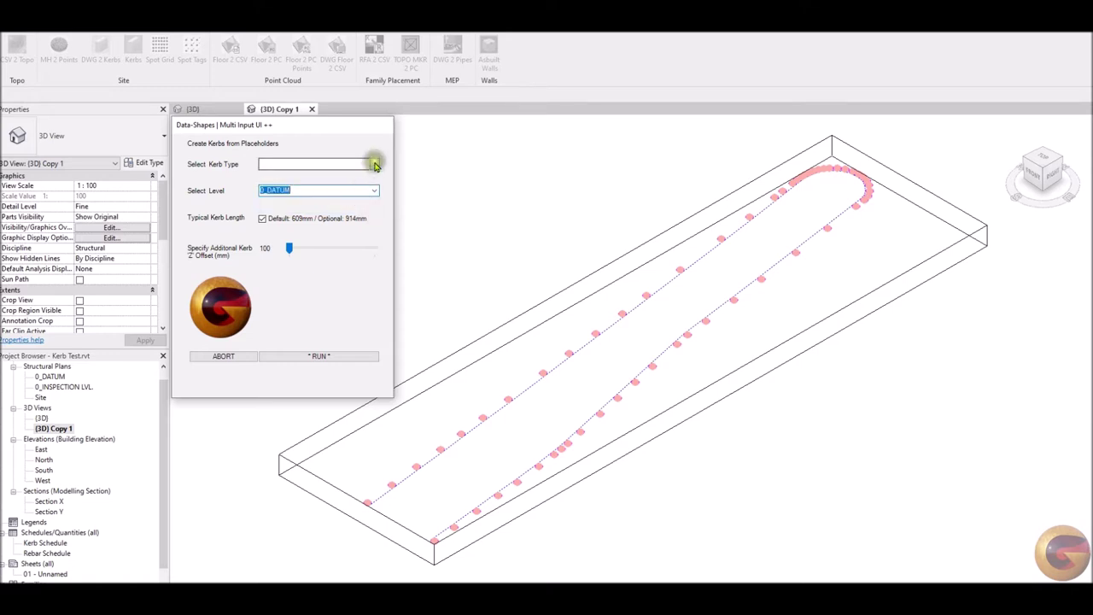
click(374, 164)
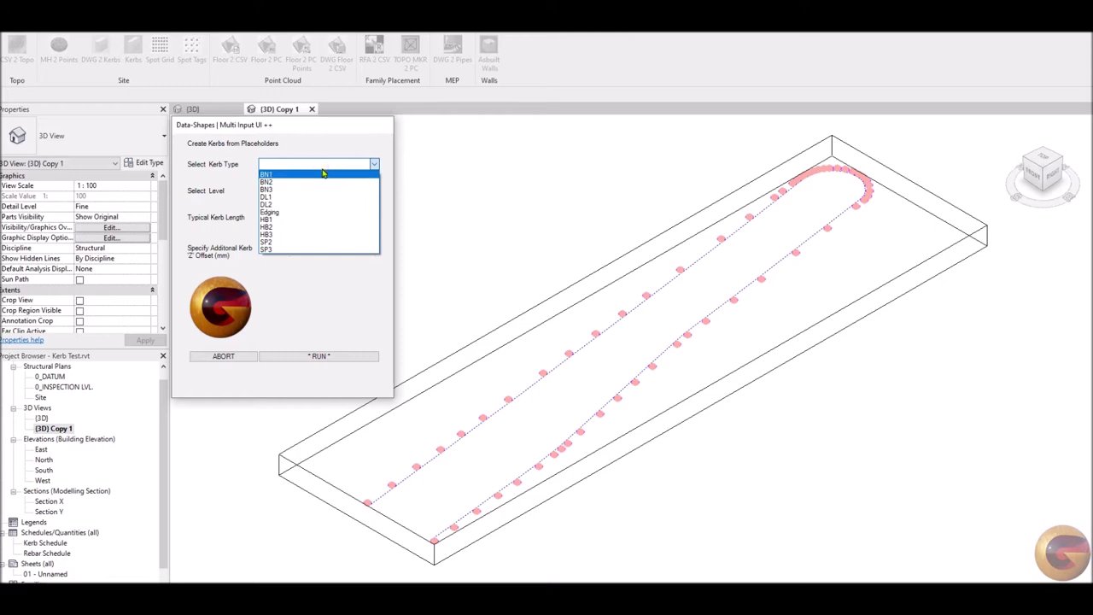
click(318, 243)
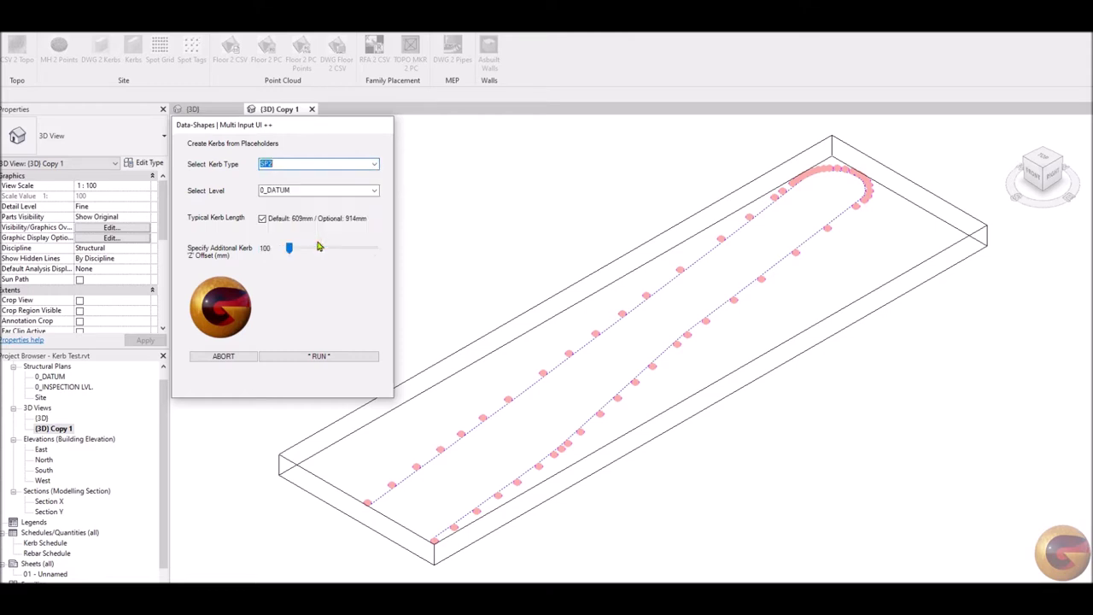
click(347, 354)
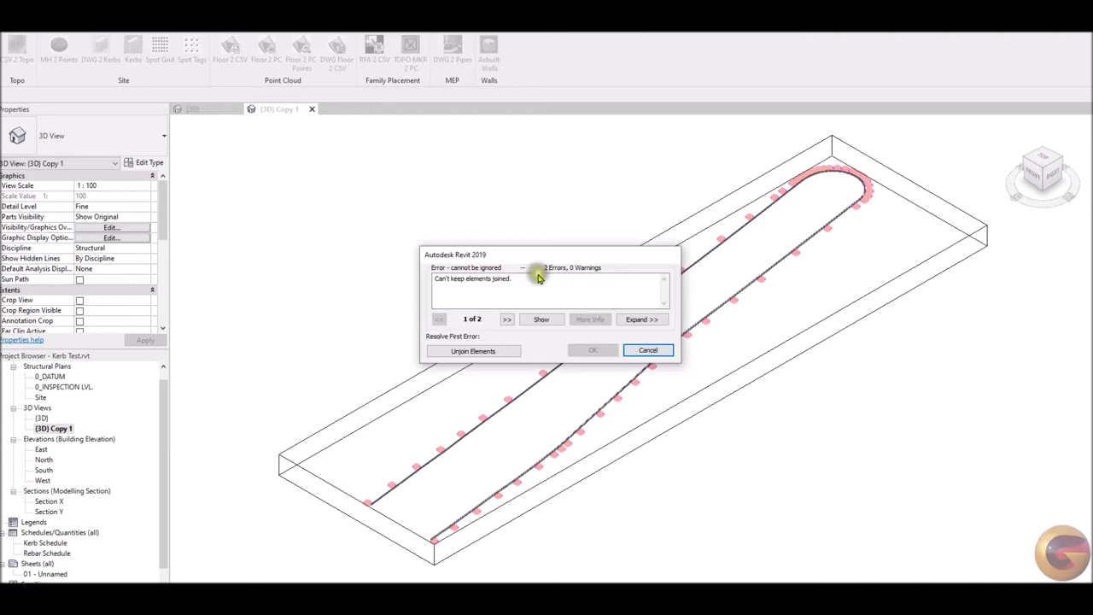
Unjoin the elements to dismiss the kerb join error.
click(507, 350)
shift+middle_drag(662, 472, 584, 475)
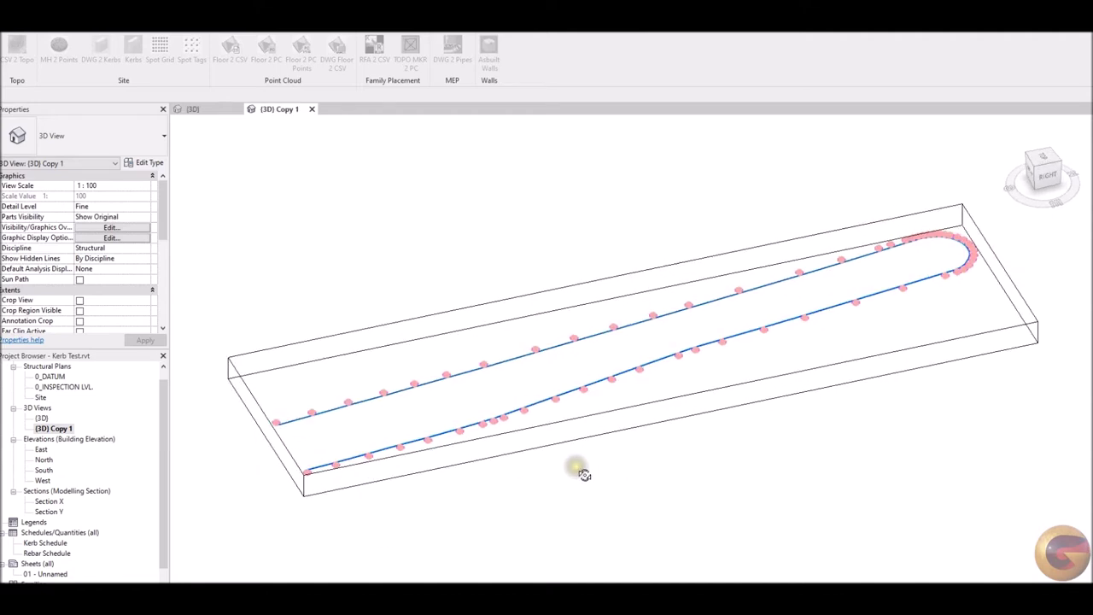
scroll(549, 419, up, 5)
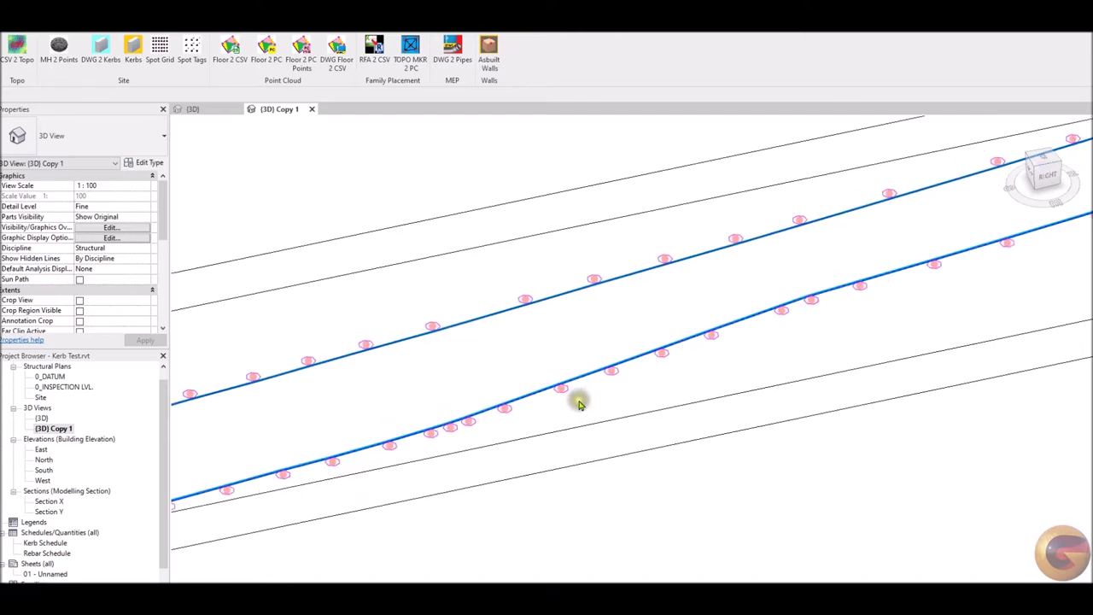
scroll(581, 402, up, 3)
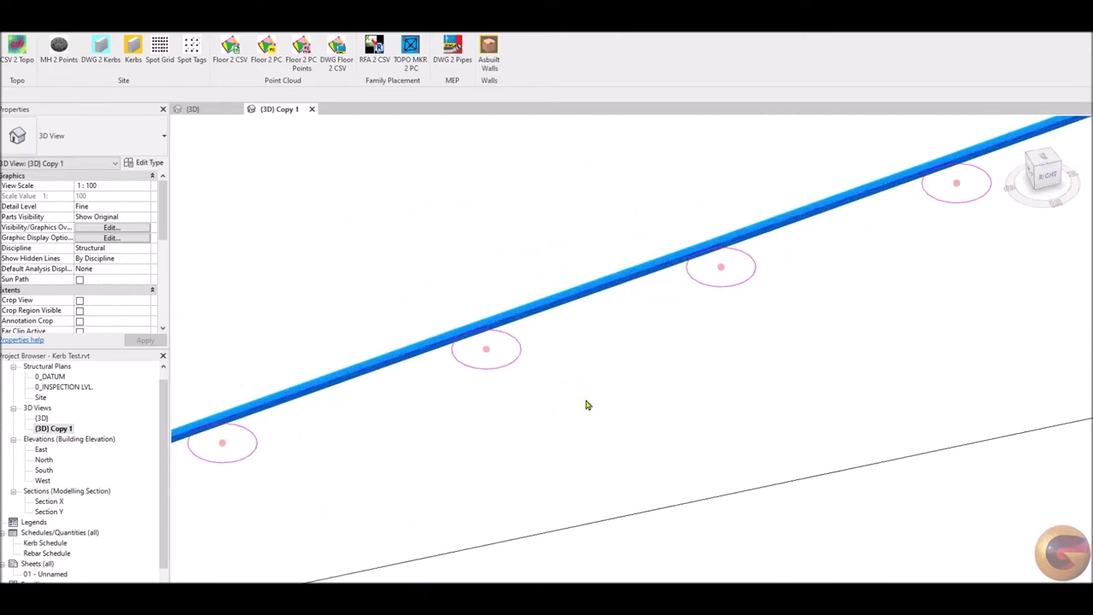
Inspect a kerb's properties, then deselect it and fit the whole kerb layout in view.
click(342, 377)
scroll(107, 278, down, 4)
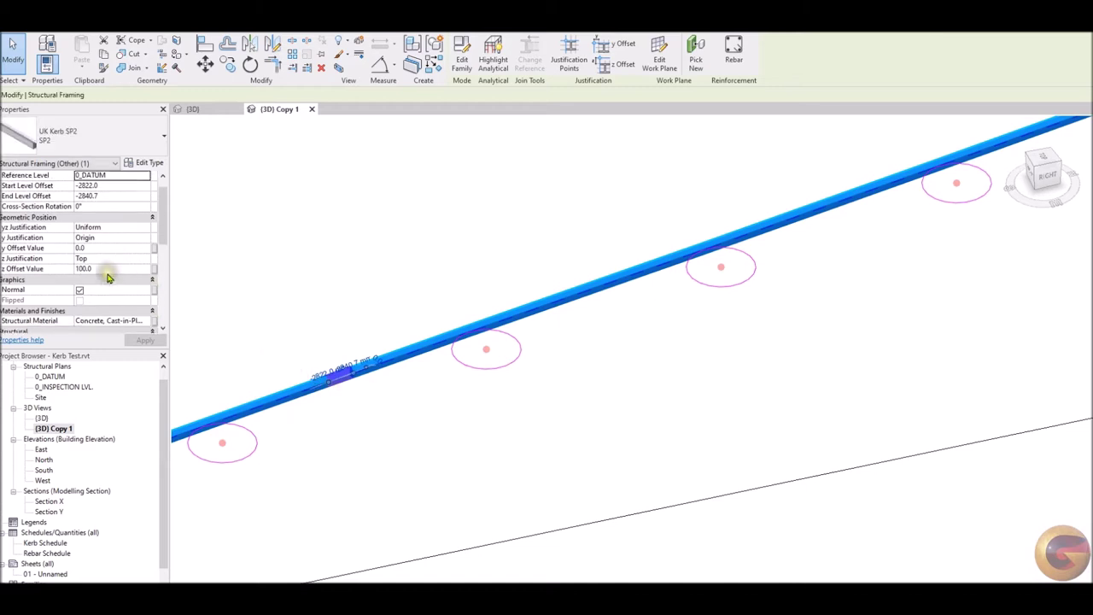
scroll(108, 278, down, 1)
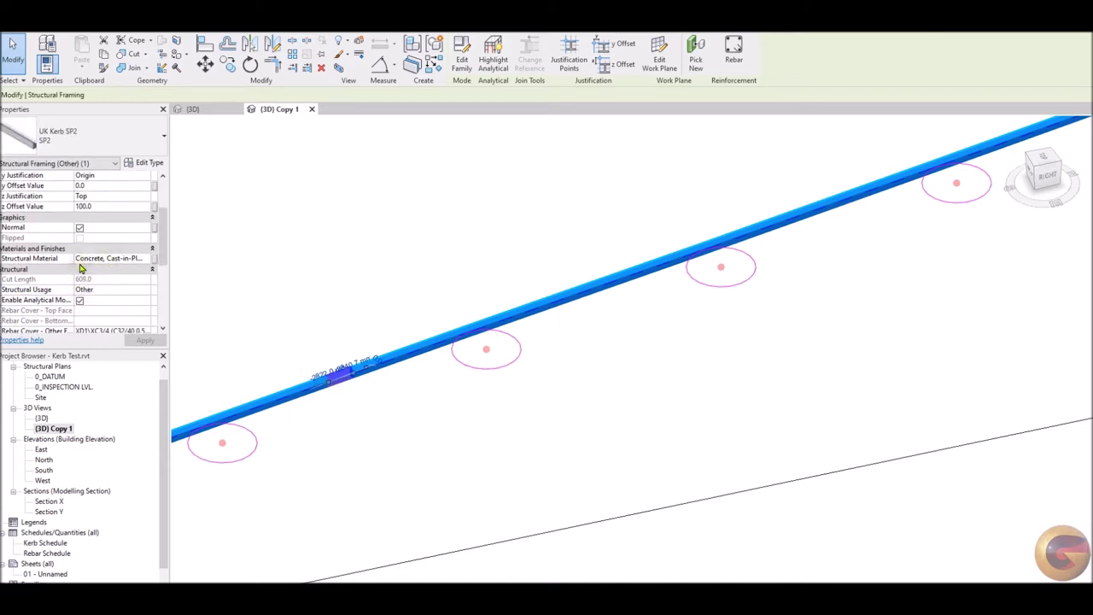
scroll(512, 463, down, 3)
scroll(538, 456, down, 5)
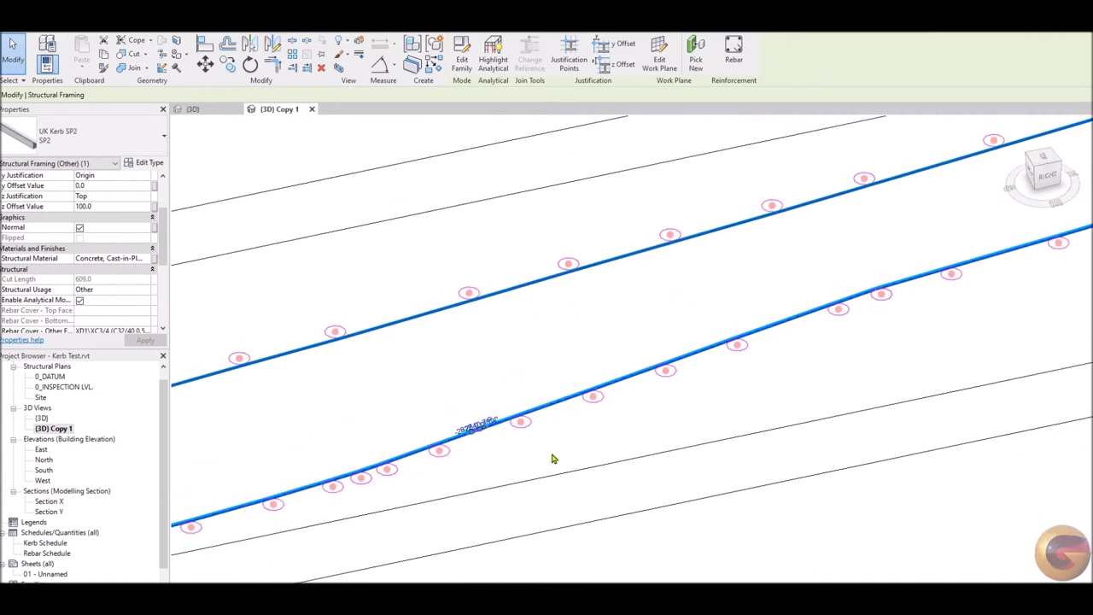
click(984, 205)
click(1035, 170)
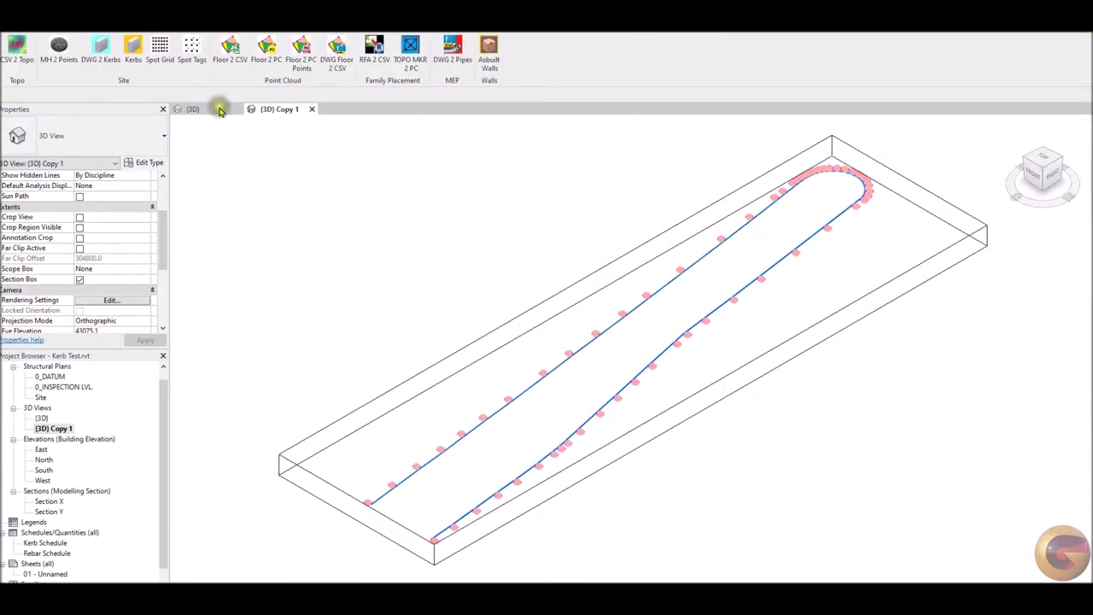
Return to the {3D} point cloud view and select a kerb placeholder marker.
click(217, 109)
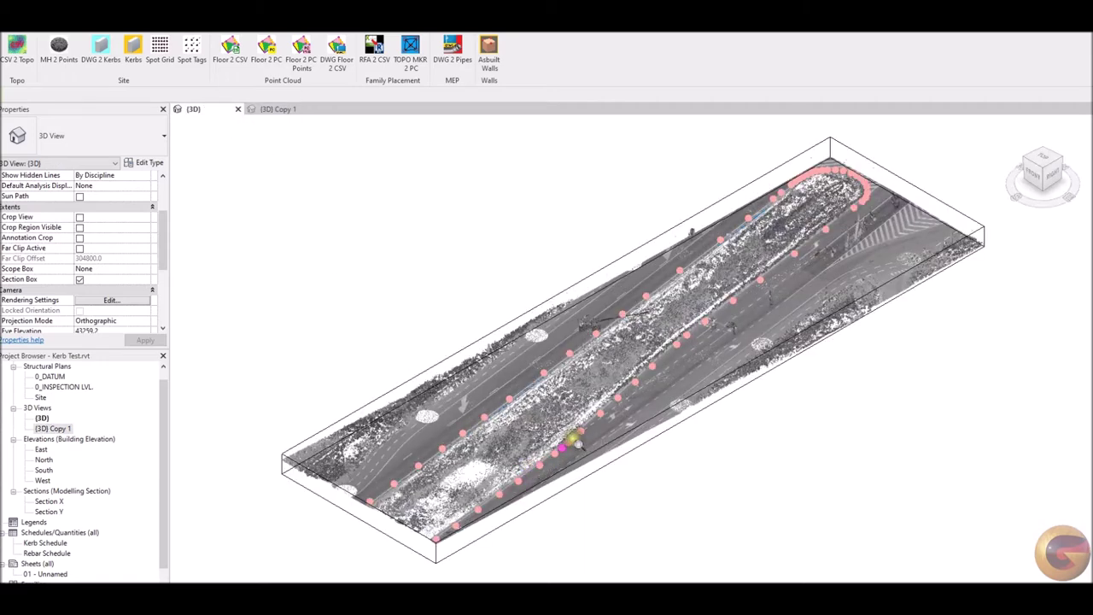
scroll(649, 395, up, 5)
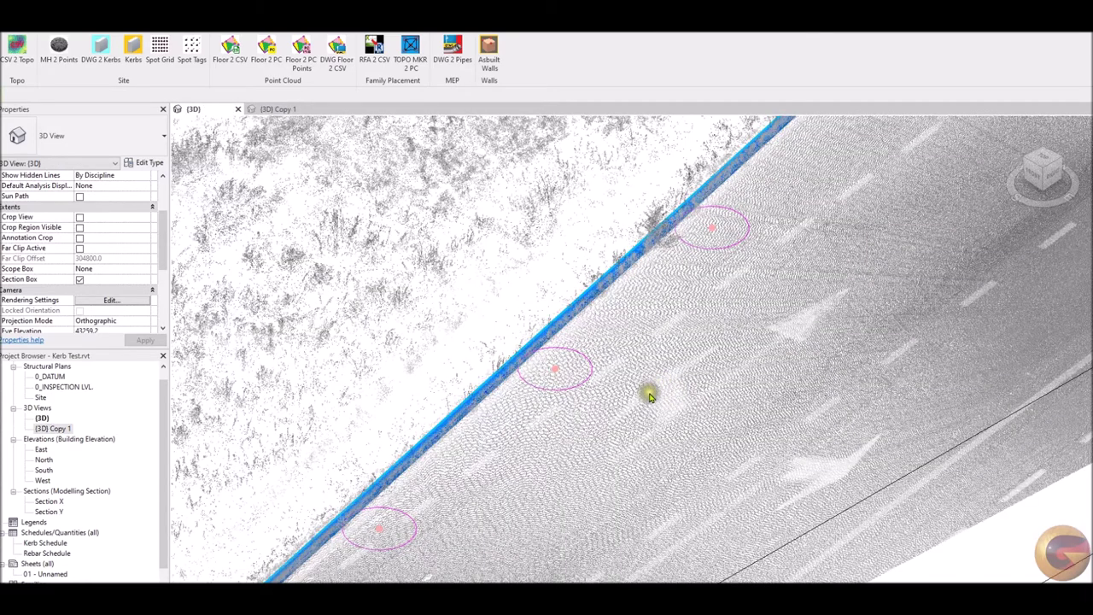
mouse_move(645, 399)
shift+middle_down()
mouse_move(639, 379)
mouse_move(600, 346)
mouse_move(654, 470)
mouse_move(628, 419)
mouse_move(588, 421)
mouse_move(560, 444)
mouse_move(616, 389)
mouse_move(694, 372)
mouse_move(699, 355)
mouse_move(1016, 341)
mouse_move(890, 444)
mouse_move(571, 474)
shift+middle_up()
click(593, 343)
Orbit around the island's kerb line, then deselect and show an isometric overview.
shift+middle_drag(379, 439, 632, 424)
shift+middle_drag(424, 341, 697, 460)
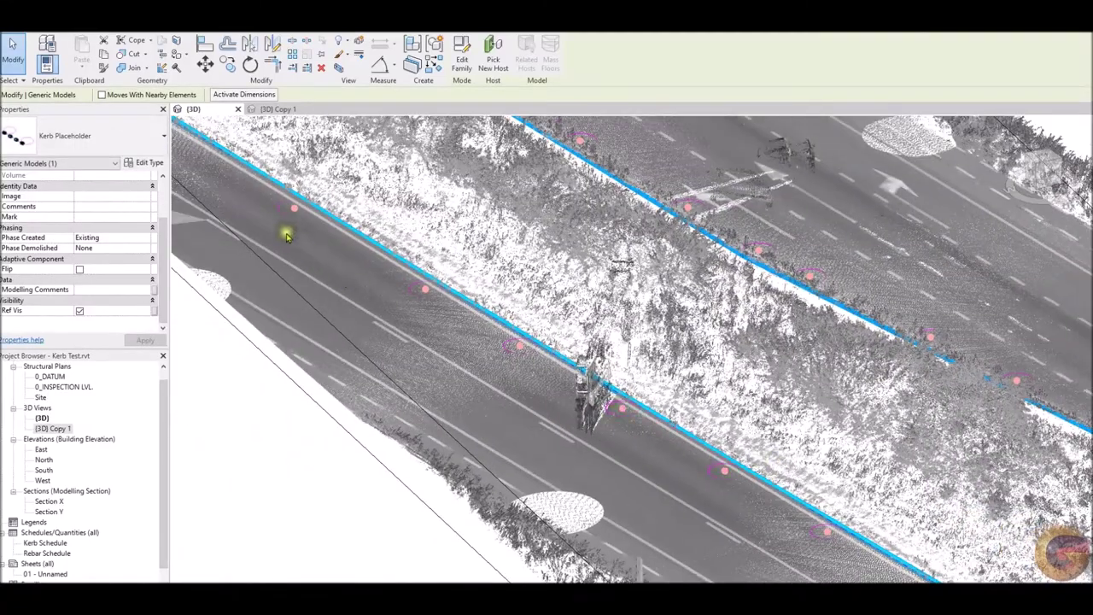
shift+middle_drag(290, 203, 622, 433)
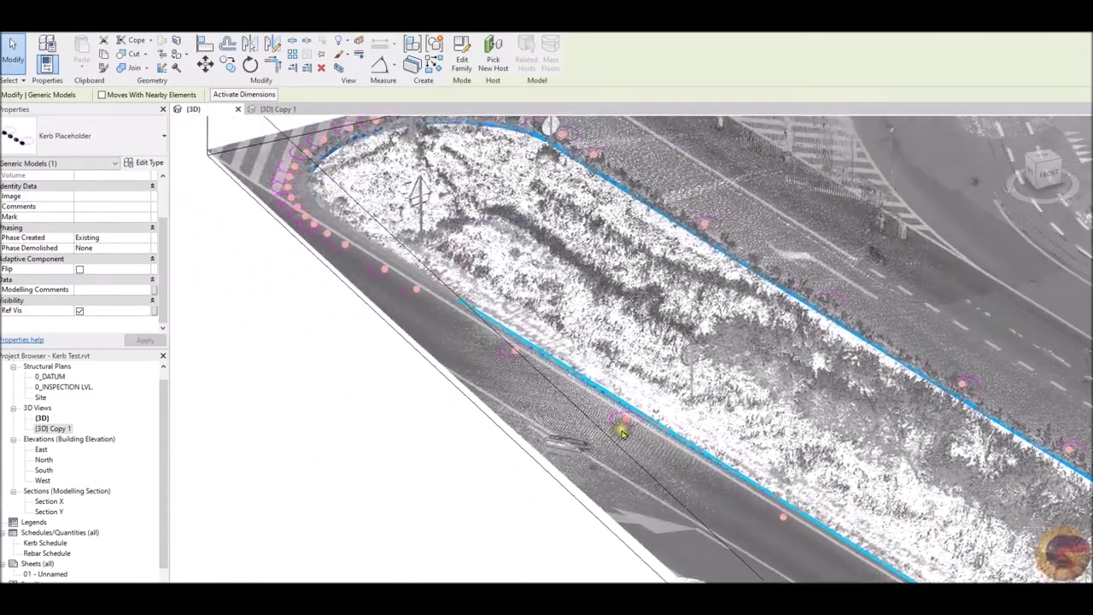
shift+middle_drag(425, 329, 429, 325)
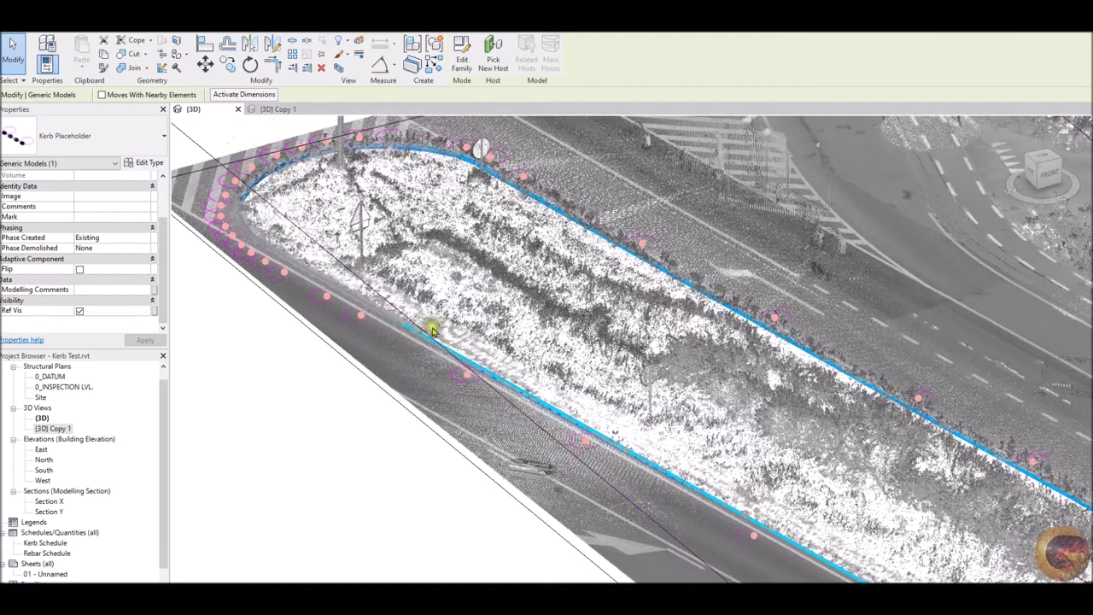
scroll(282, 371, down, 3)
shift+middle_drag(341, 383, 358, 265)
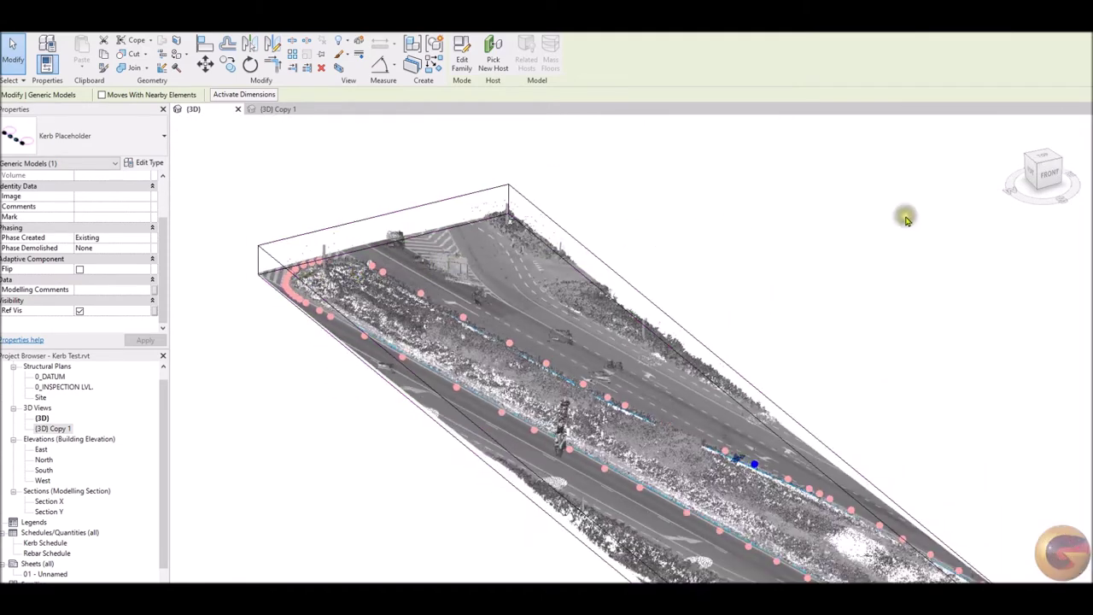
click(1004, 239)
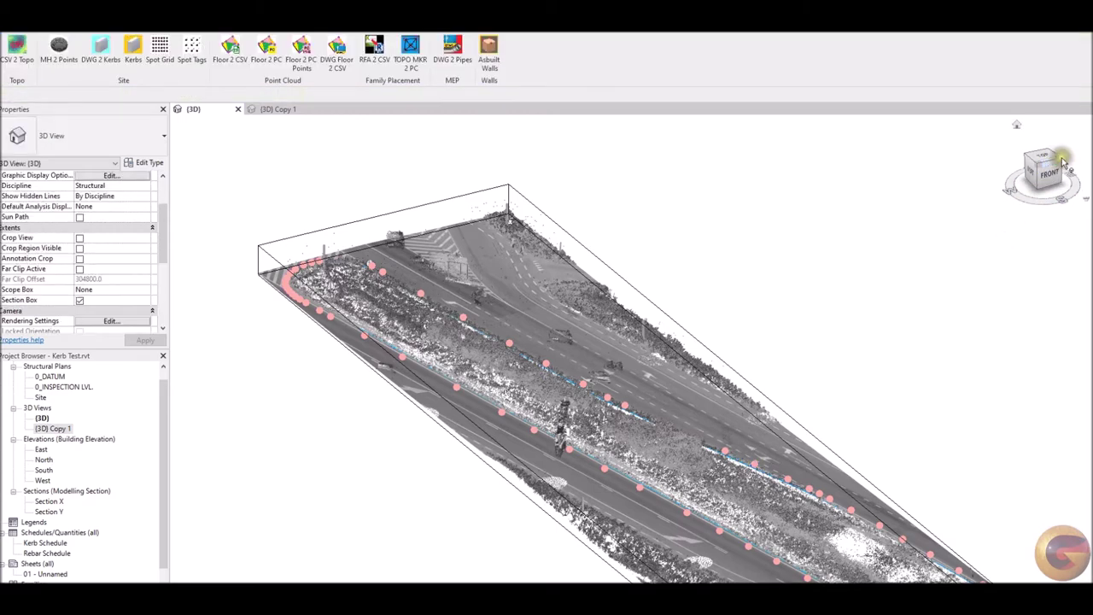
click(1060, 162)
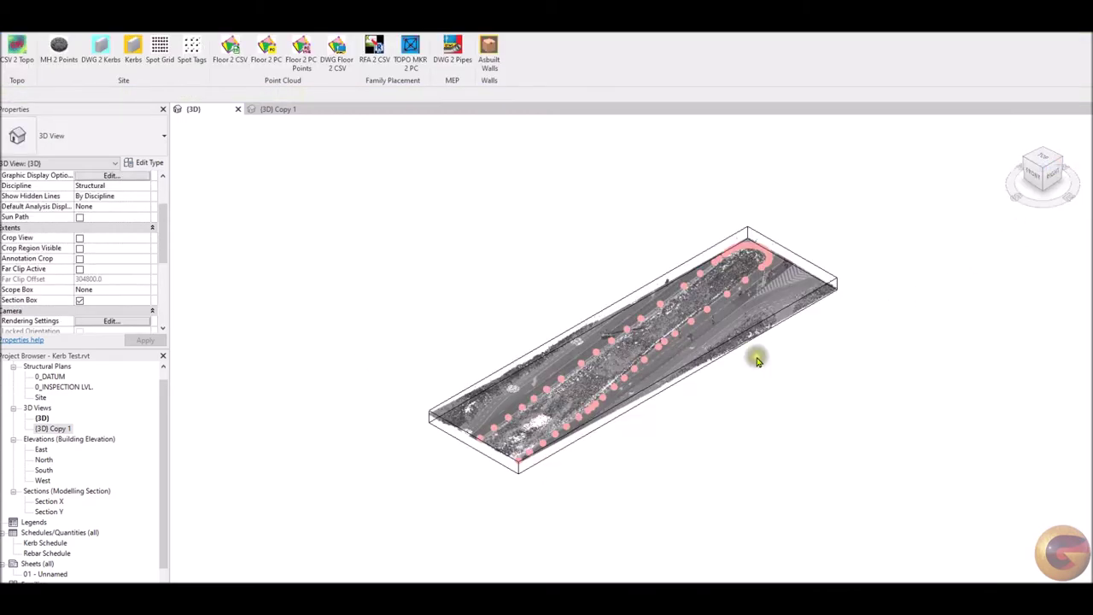
Switch to {3D} Copy 1 and orbit around a selected placeholder point.
click(282, 110)
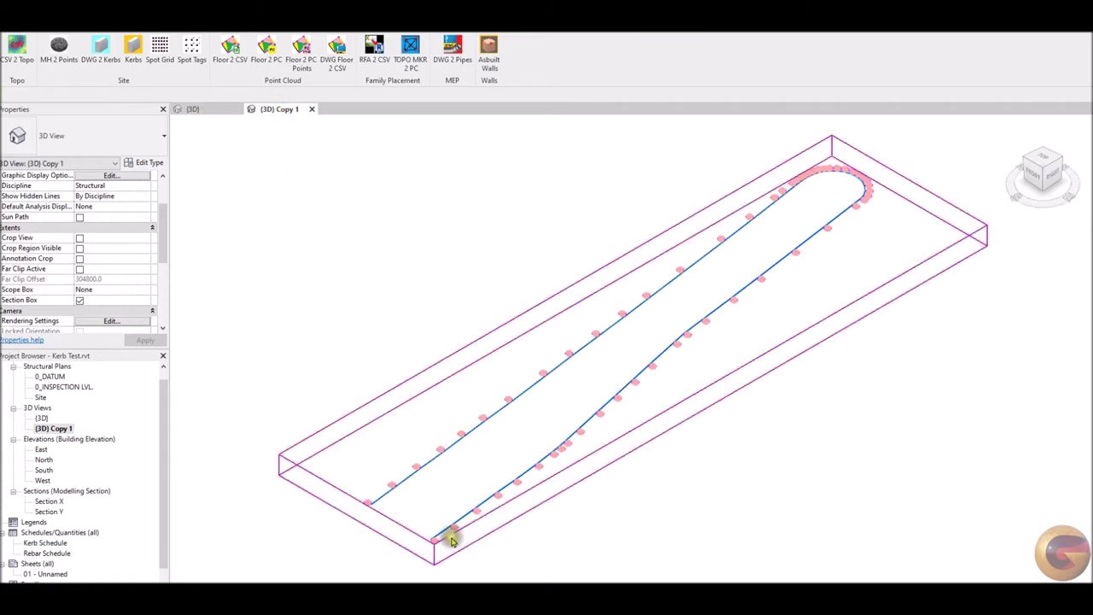
scroll(452, 517, up, 5)
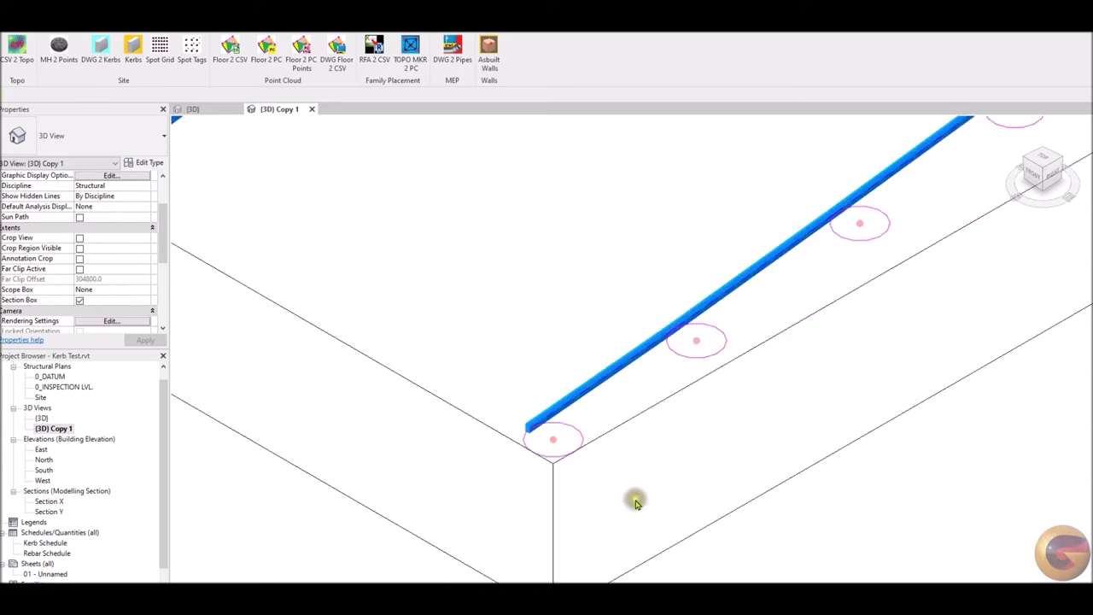
click(859, 260)
scroll(592, 445, down, 3)
shift+middle_drag(576, 481, 708, 299)
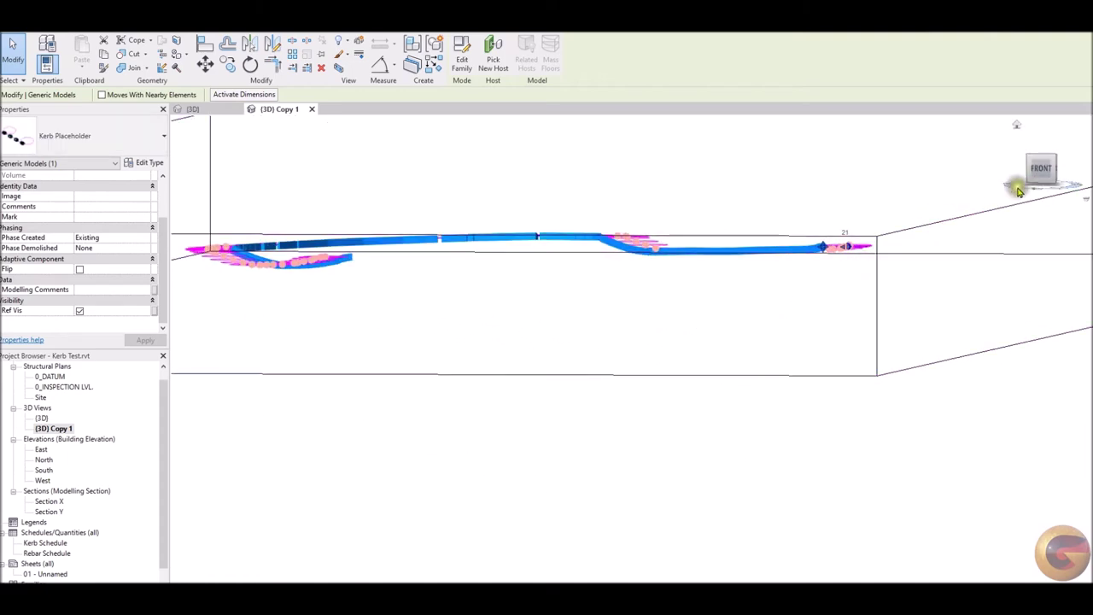
View the kerb lines from the front and left, then return to an isometric corner view.
click(1046, 168)
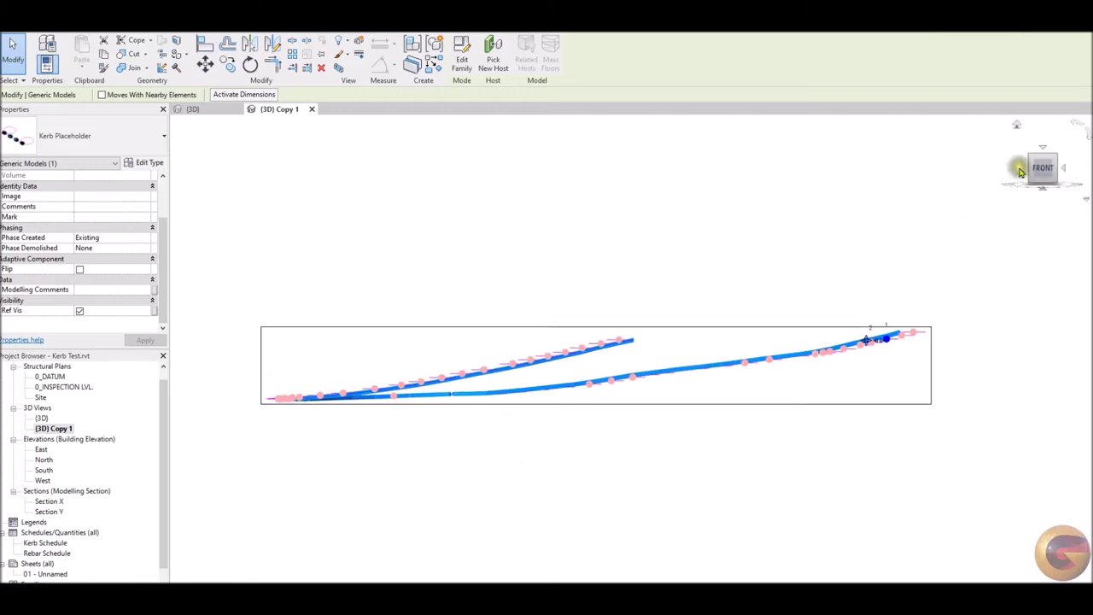
click(1021, 170)
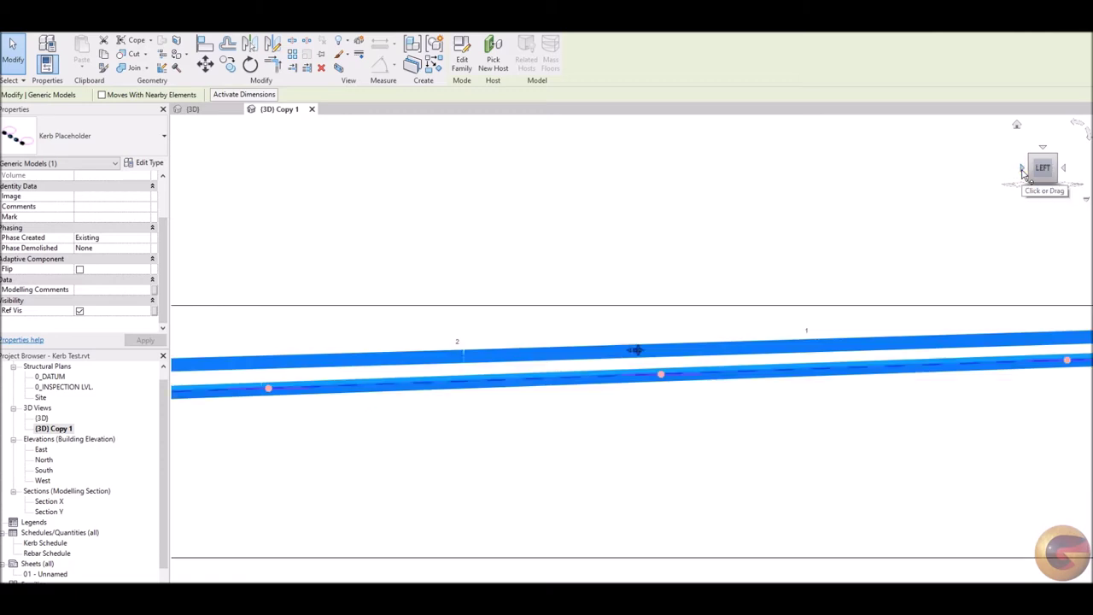
click(1008, 187)
click(1045, 169)
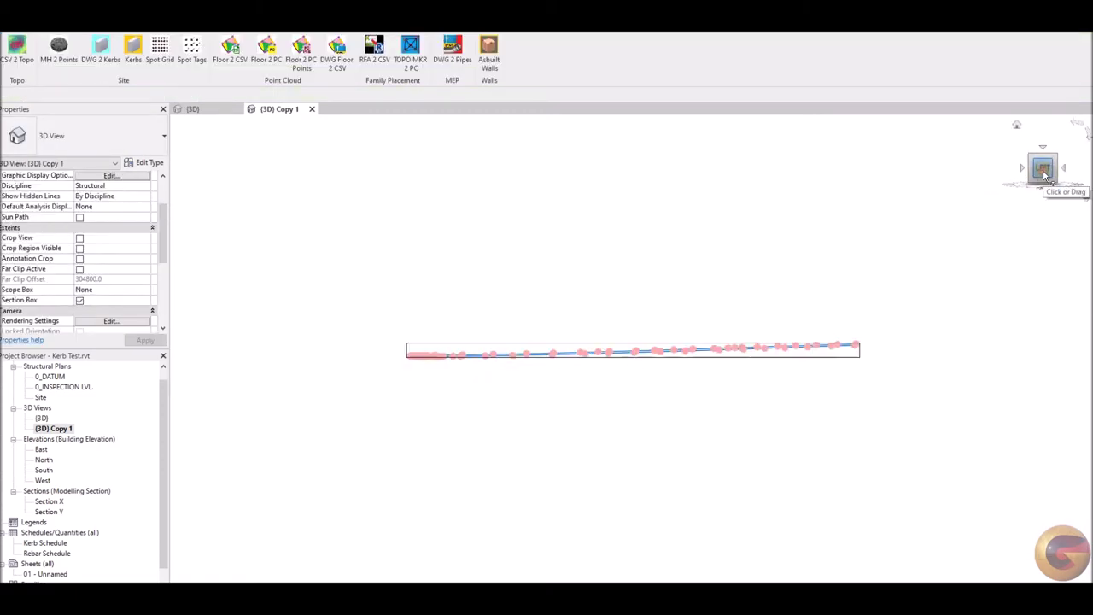
scroll(622, 368, up, 4)
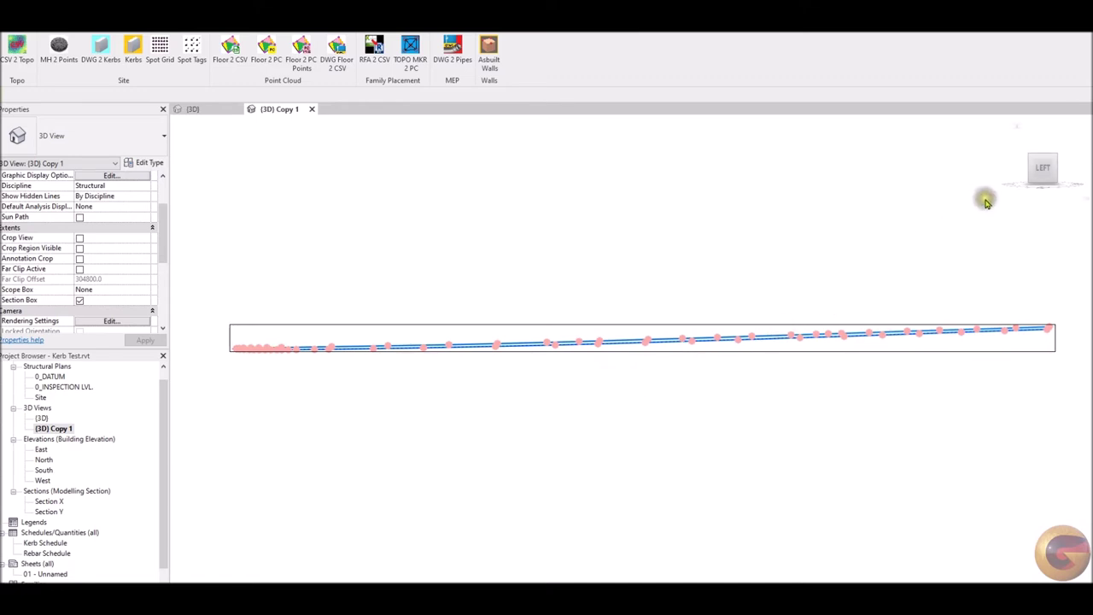
click(1031, 159)
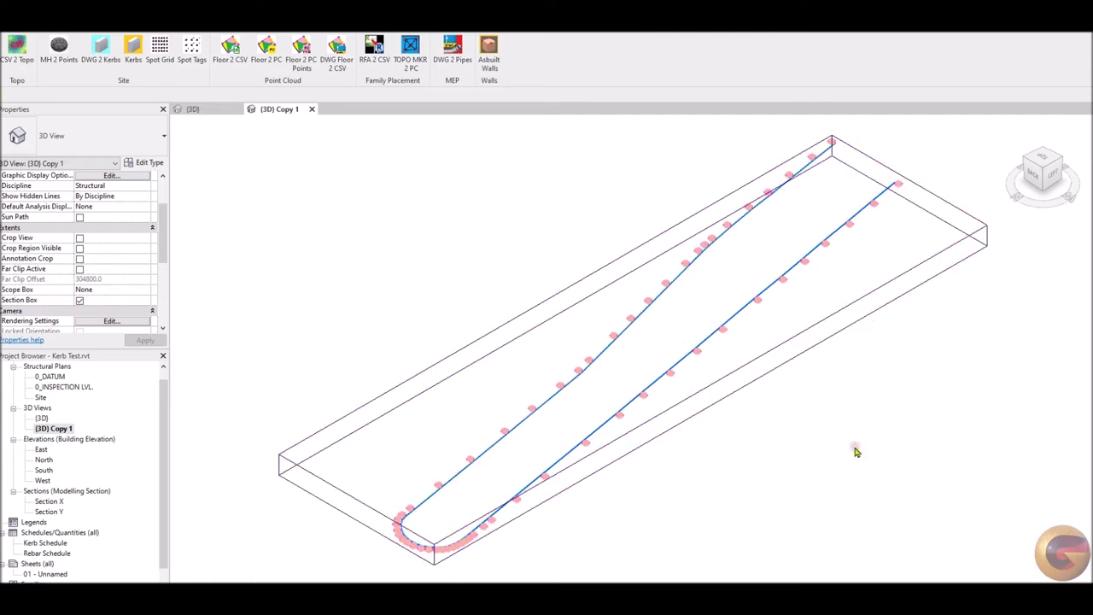
scroll(597, 468, up, 10)
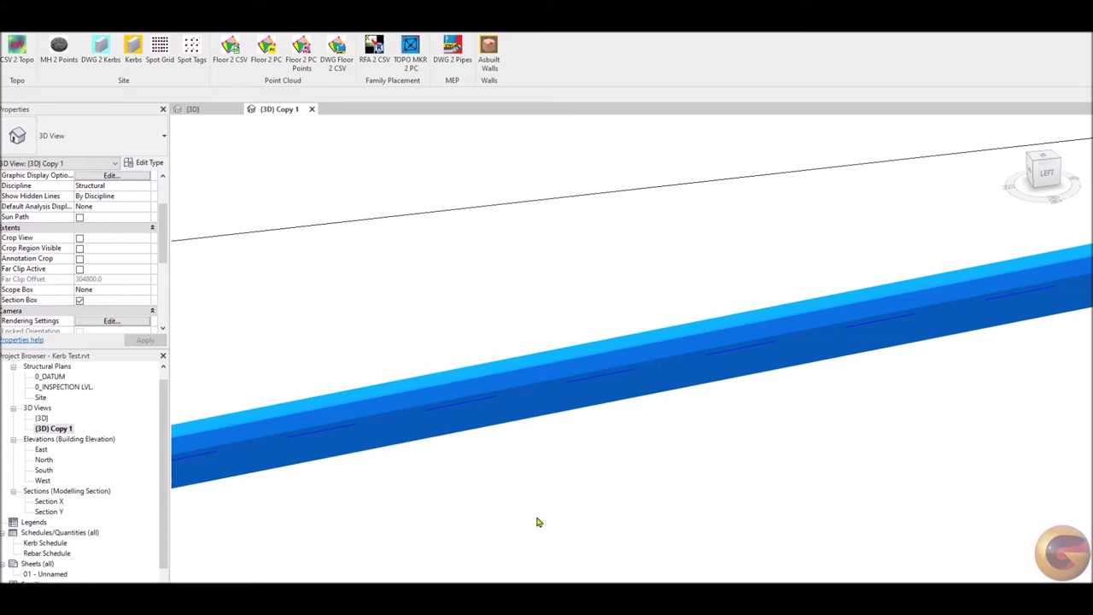
Change a straight-run kerb segment from UK Kerb HB2 to the dropped UK Kerb DL1 type.
click(443, 438)
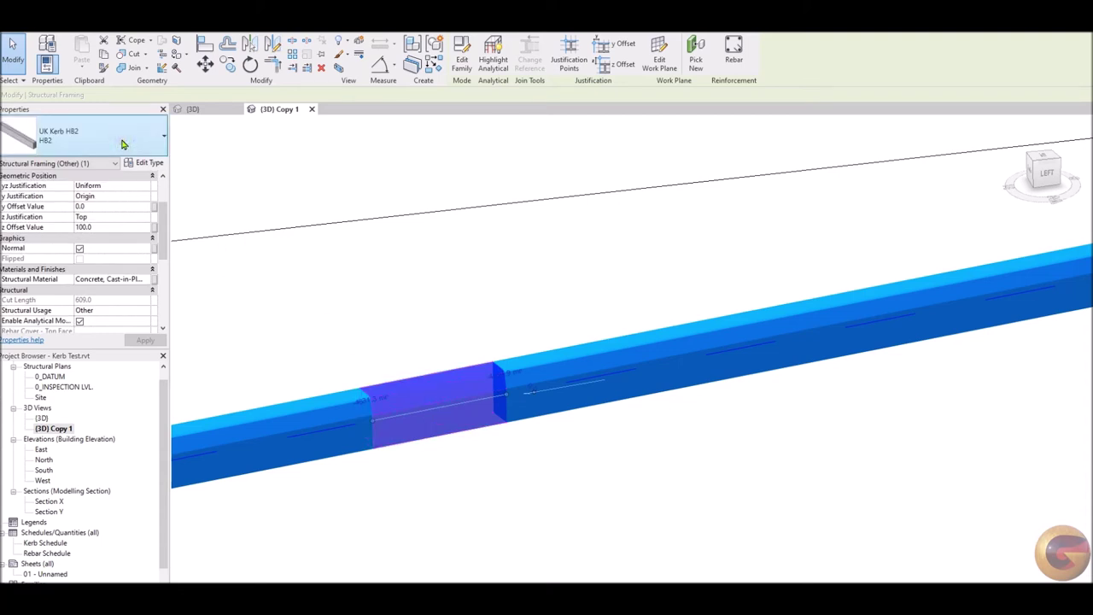
click(122, 144)
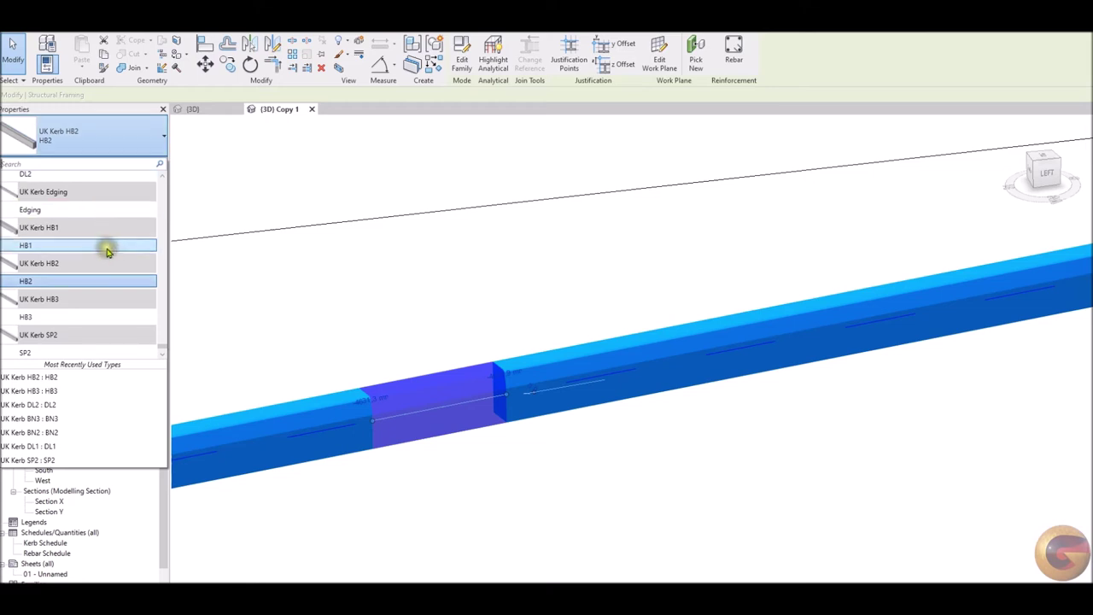
scroll(107, 251, up, 1)
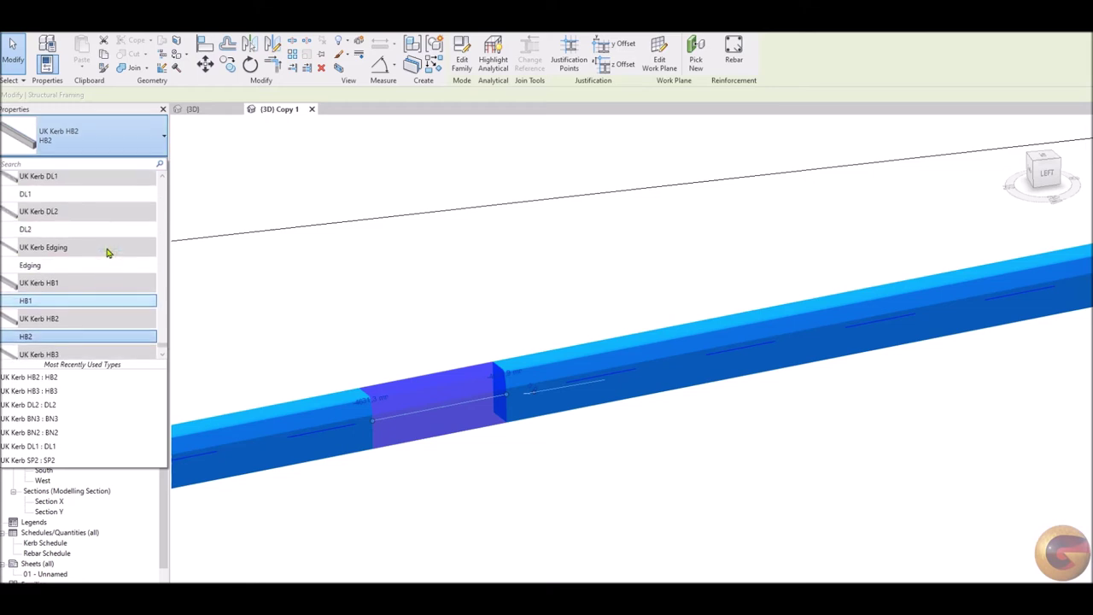
click(75, 194)
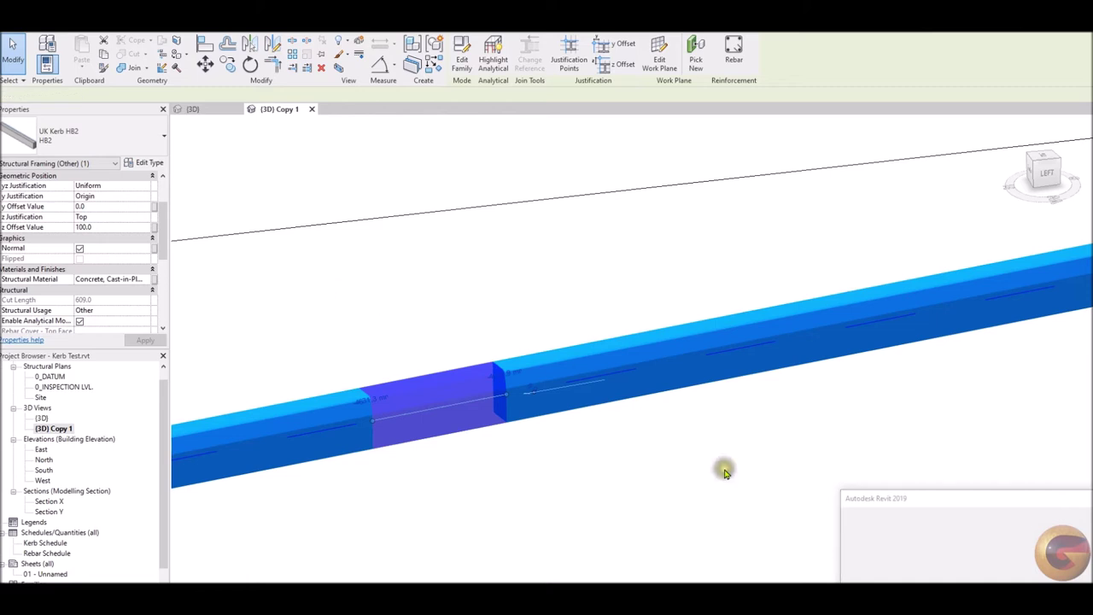
Change the two kerb segments after the dropped one to UK Kerb BN3.
click(604, 528)
click(571, 372)
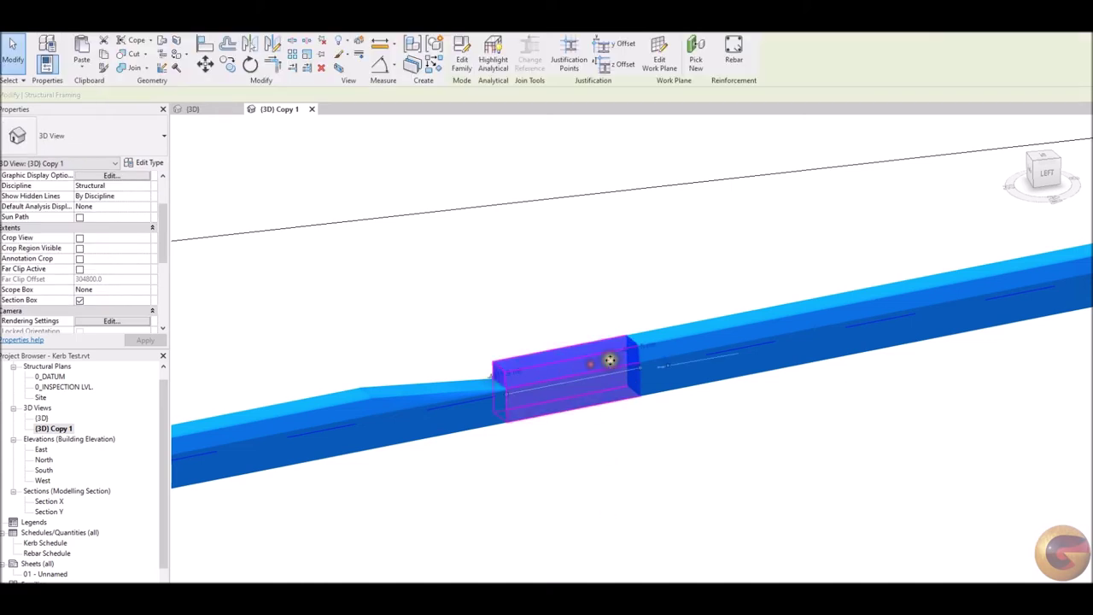
ctrl+click(687, 340)
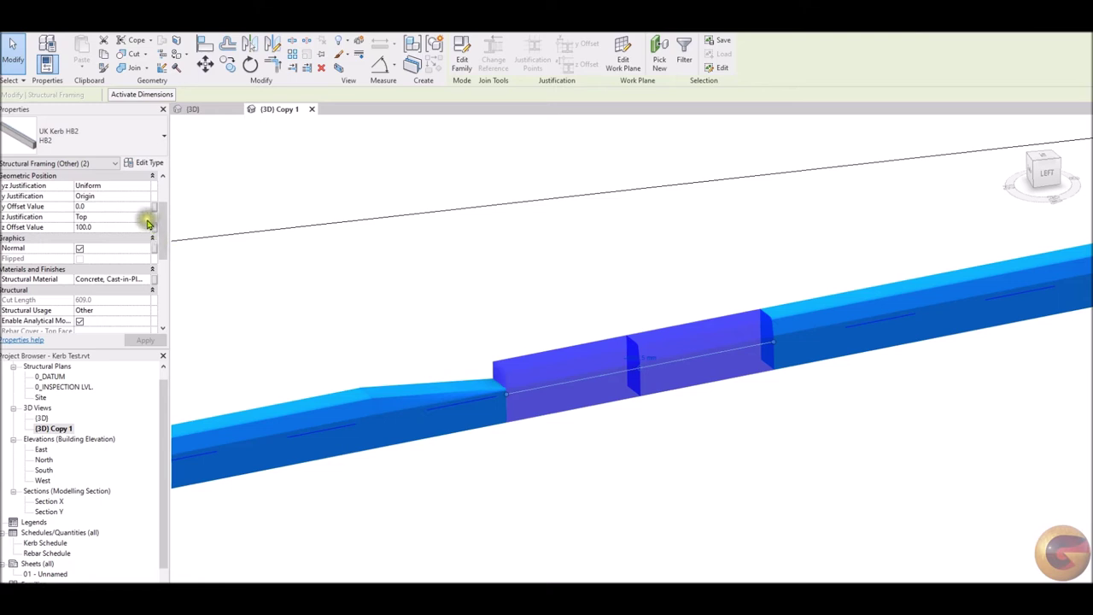
click(117, 138)
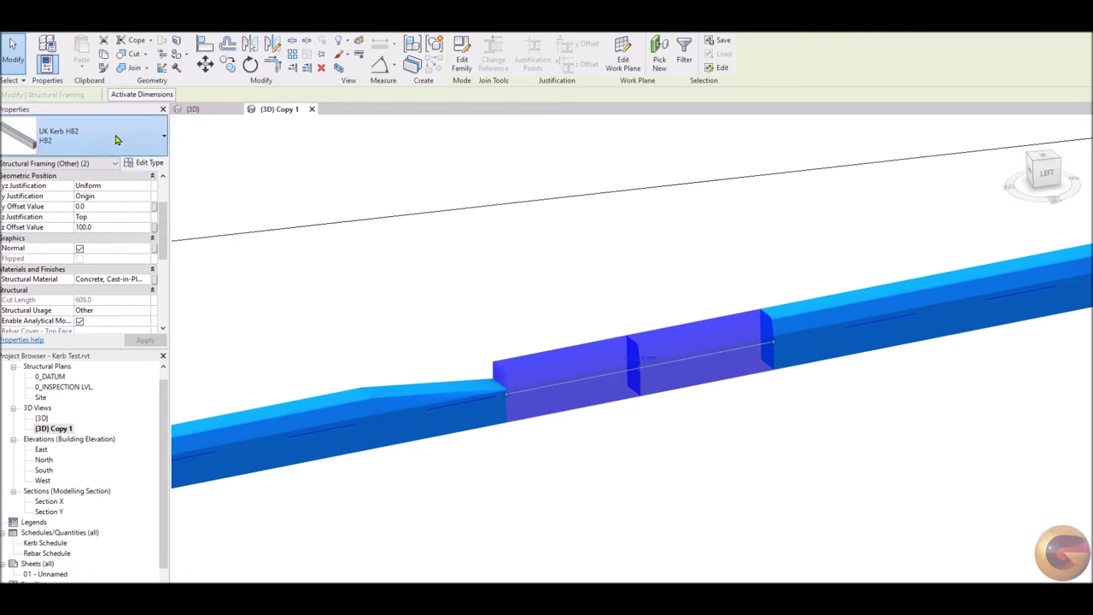
click(116, 138)
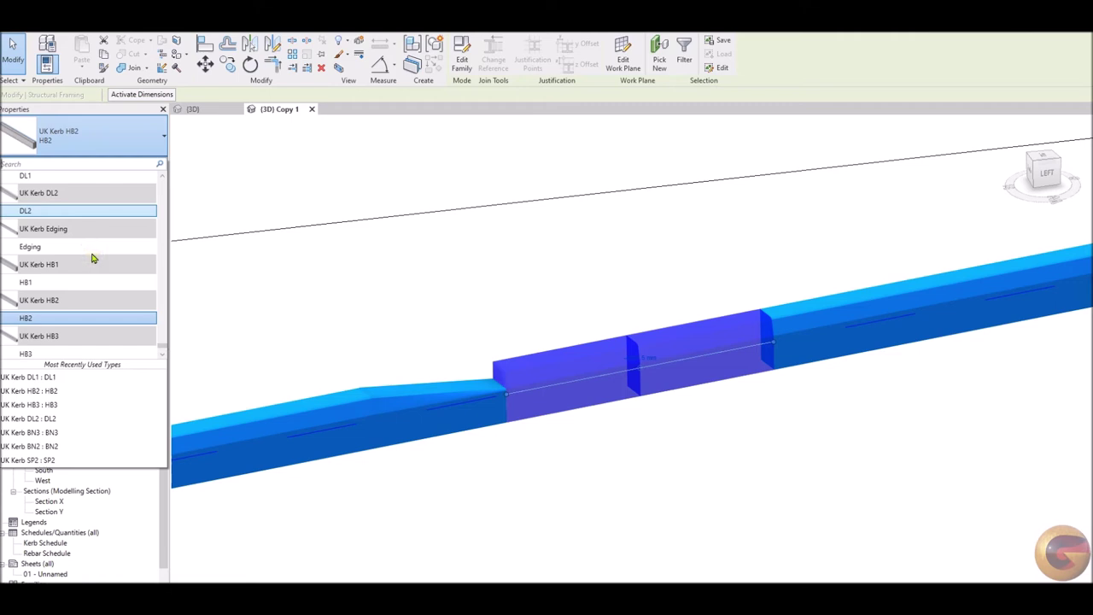
scroll(93, 258, up, 1)
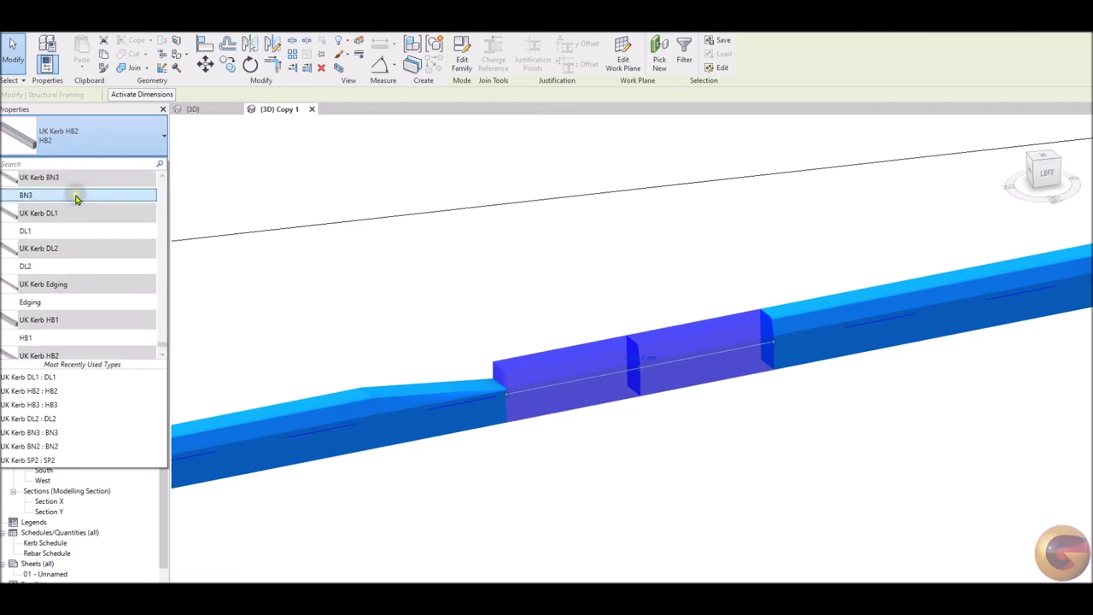
click(76, 196)
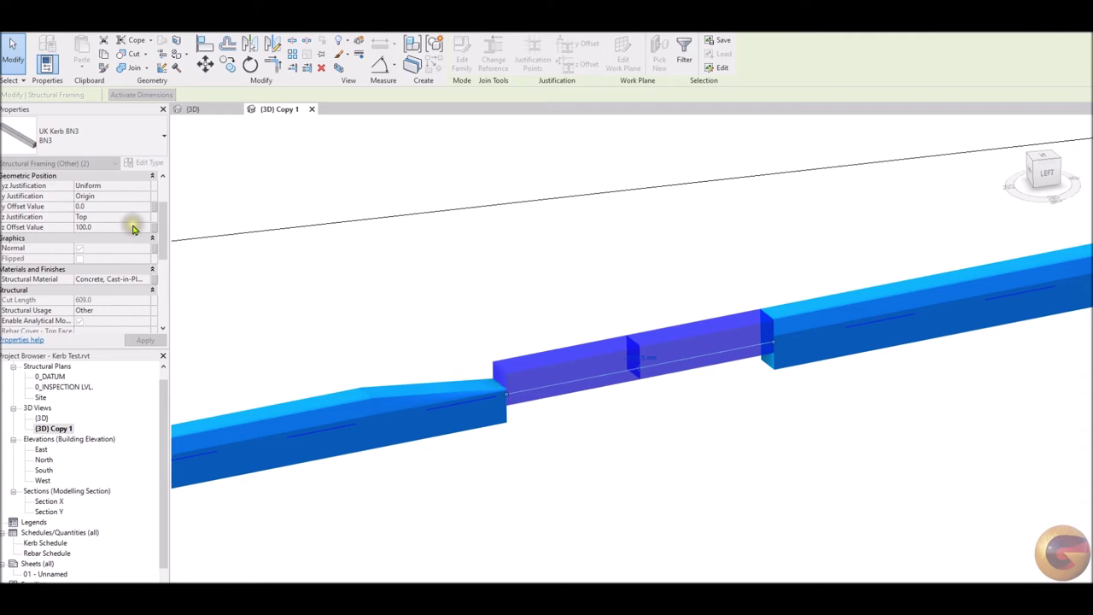
Set the two BN3 segments' z offset to 25 and unjoin them.
click(133, 227)
text(25)
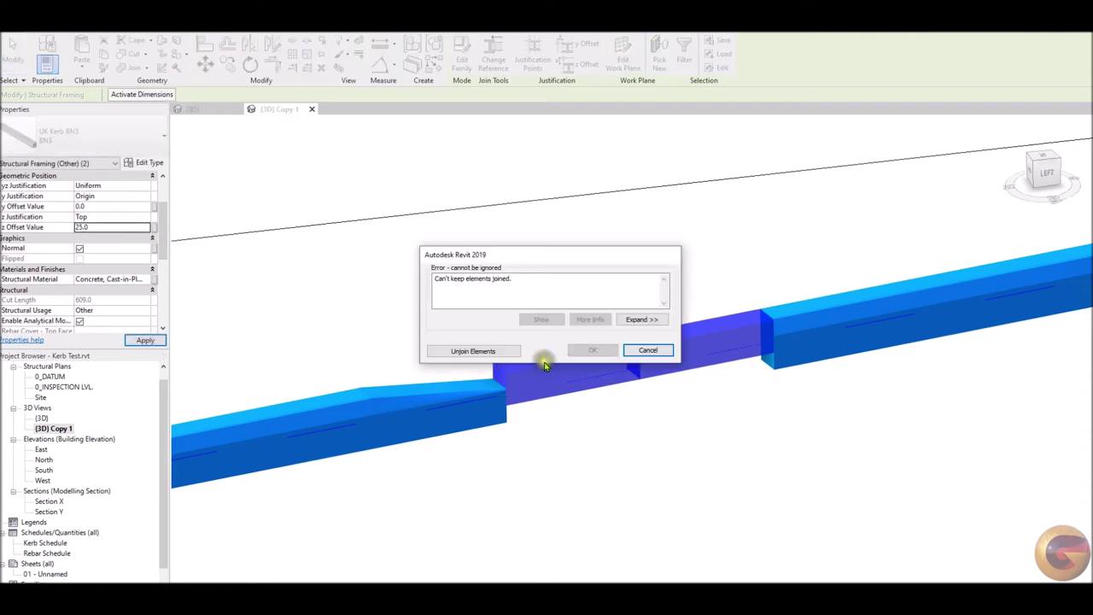
click(500, 350)
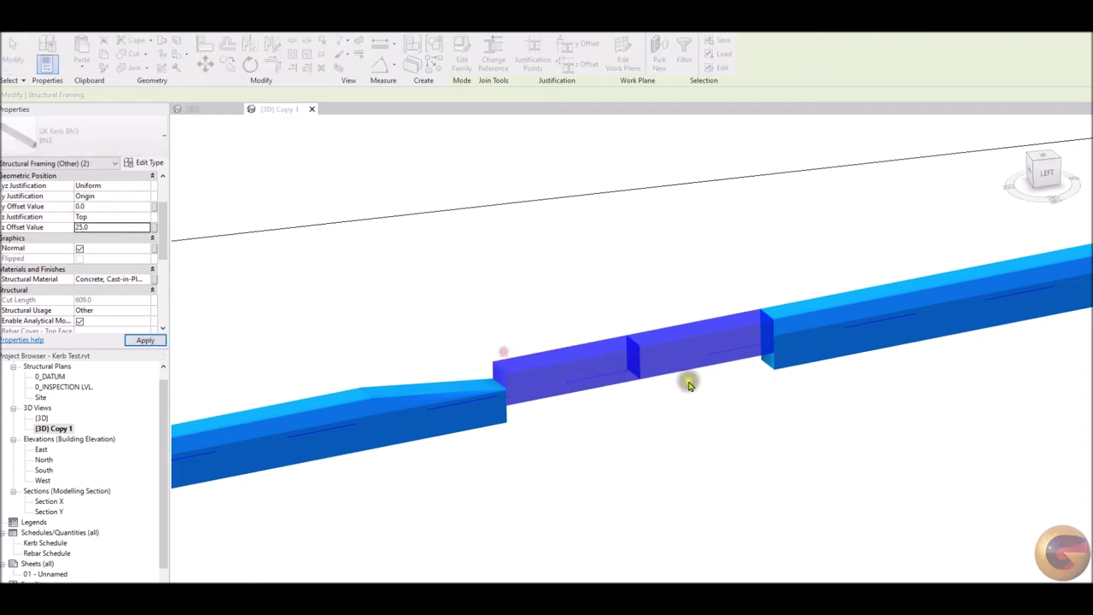
click(795, 365)
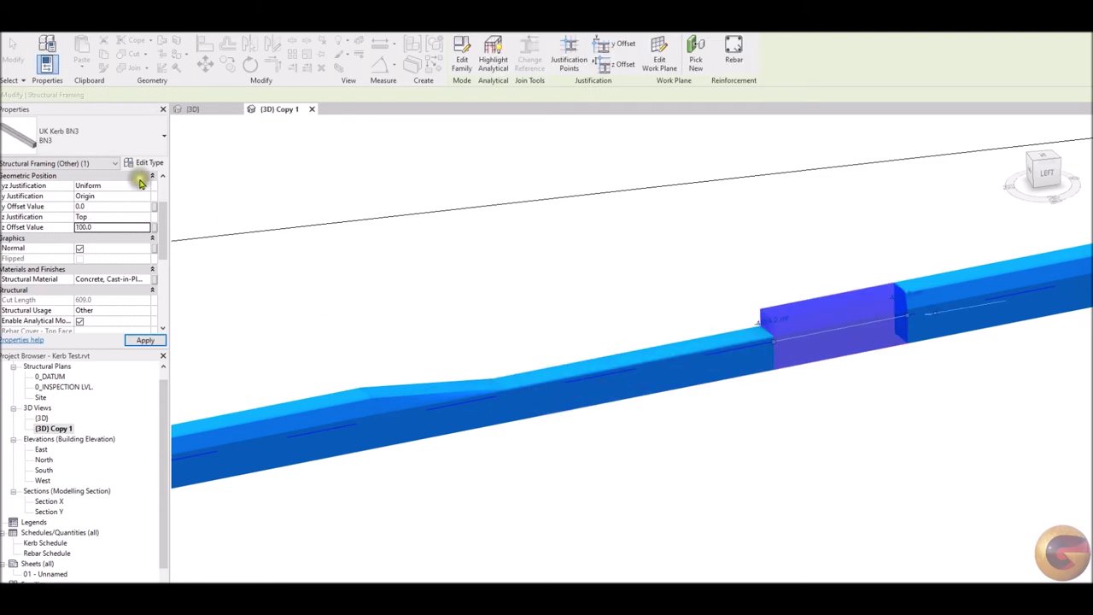
Change the next kerb segment to UK Kerb DL2 and clear the selection.
click(110, 144)
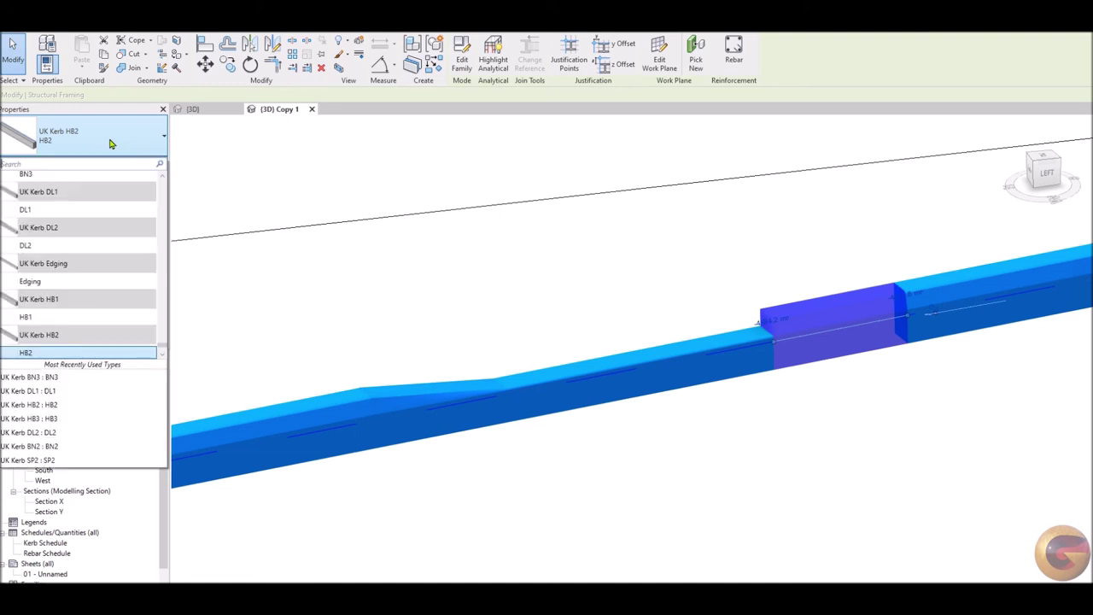
click(101, 247)
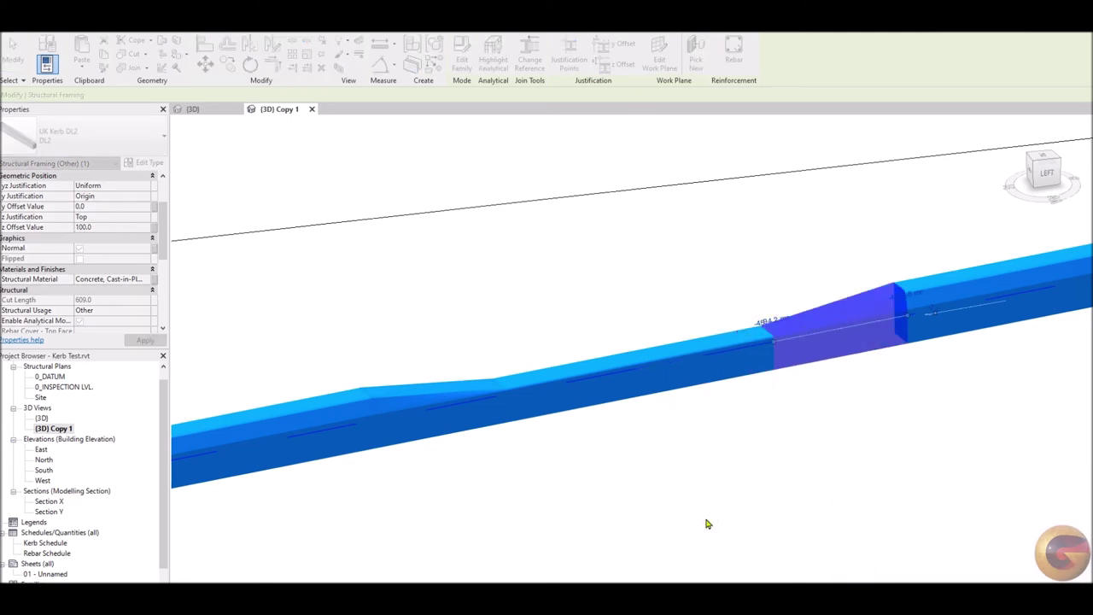
key(Escape)
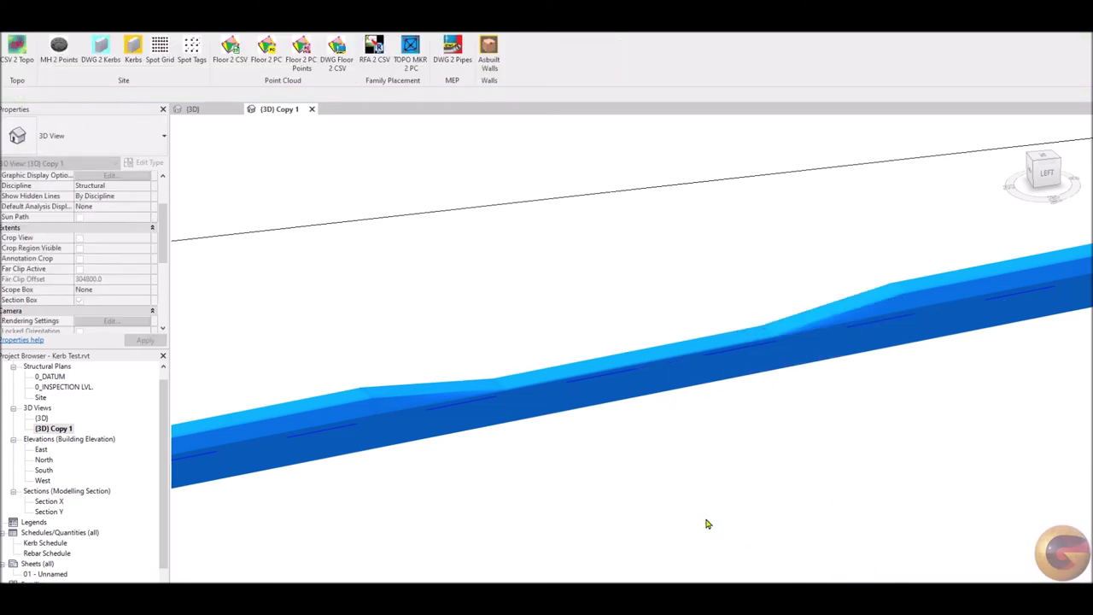